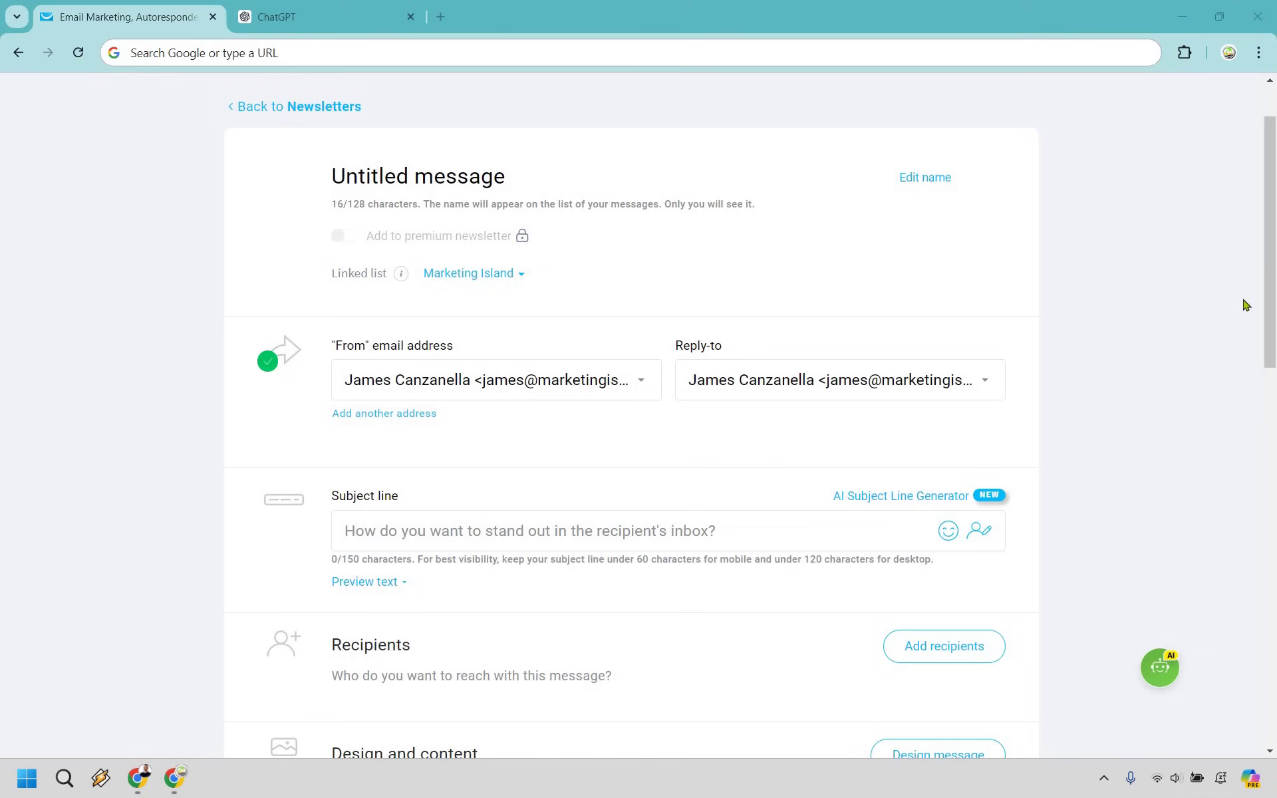
# Scroll down the GetResponse message form past the sender and reply-to settings
pyautogui.scroll(-4, 1175, 319)
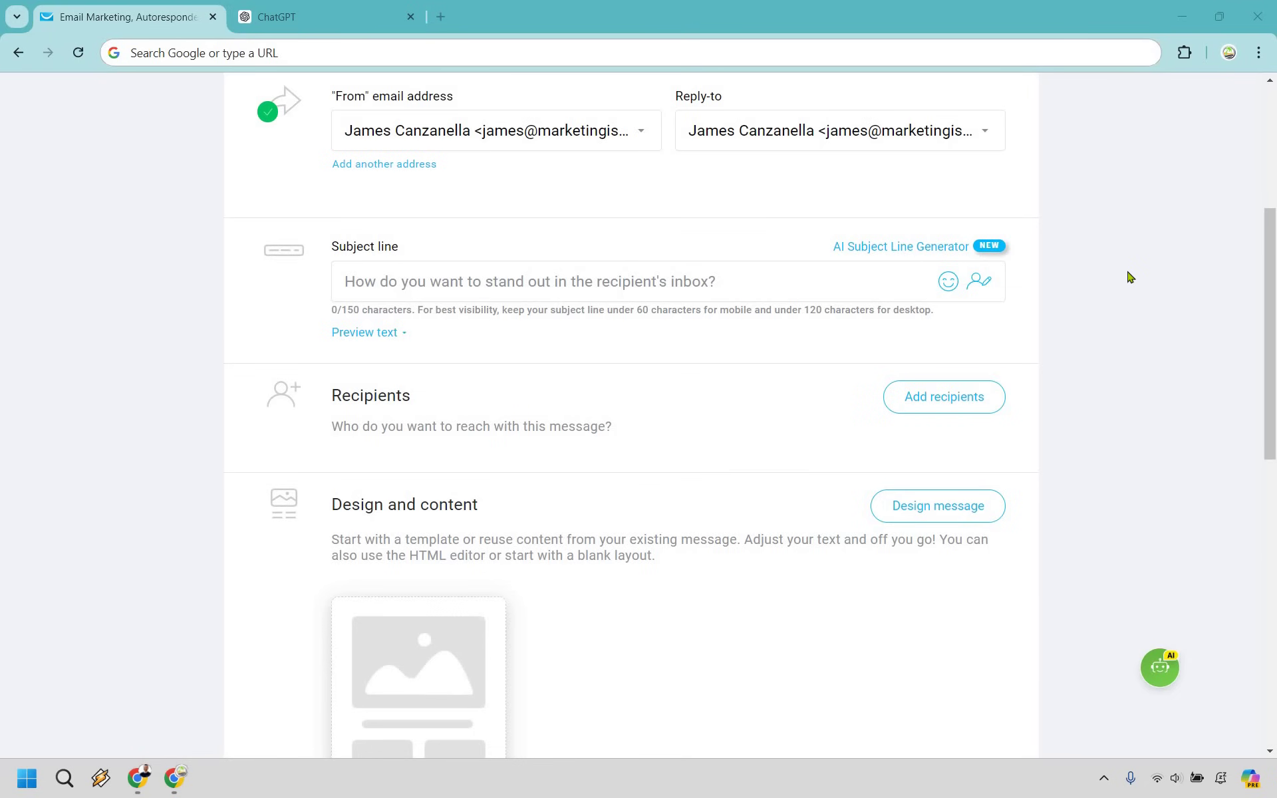
# Review the ChatGPT prompt asking for ten YouTube subject line ideas
pyautogui.click(276, 16)
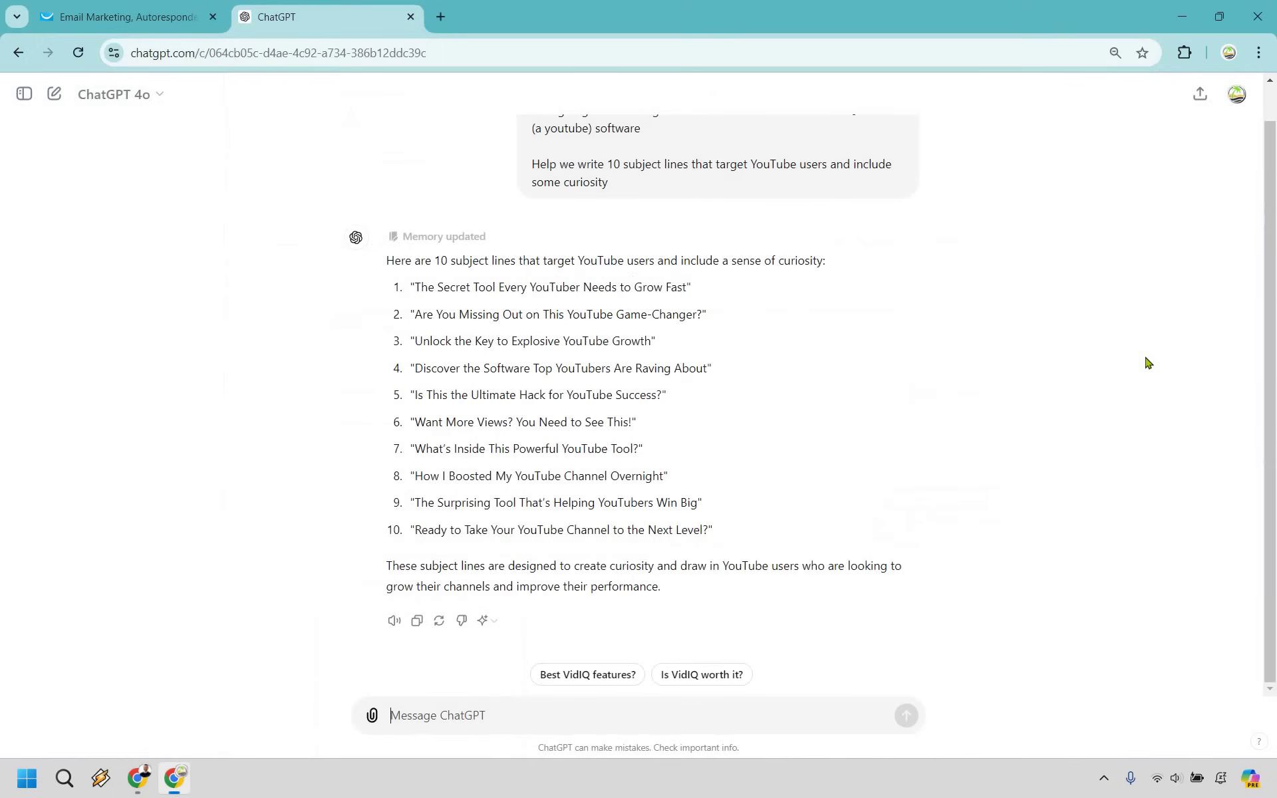
pyautogui.scroll(1, 1153, 366)
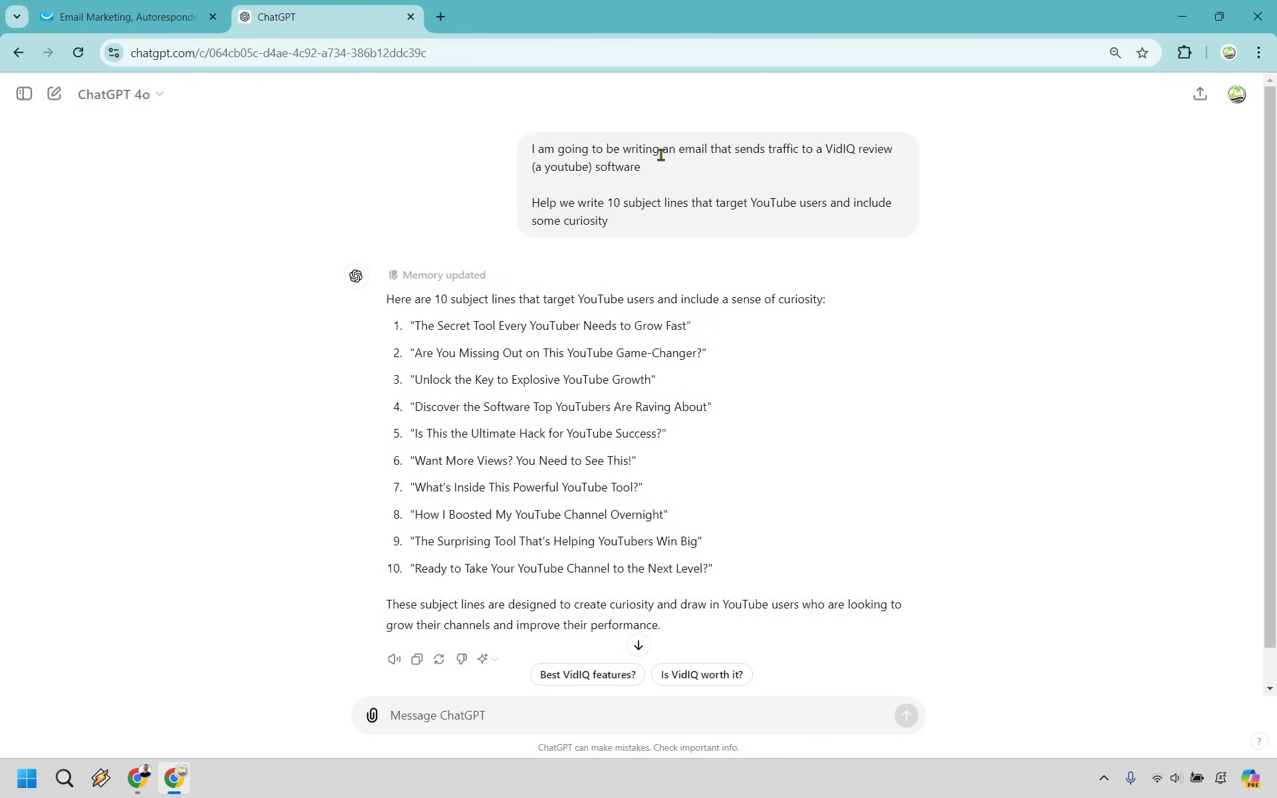
pyautogui.moveTo(536, 149); pyautogui.dragTo(641, 168)
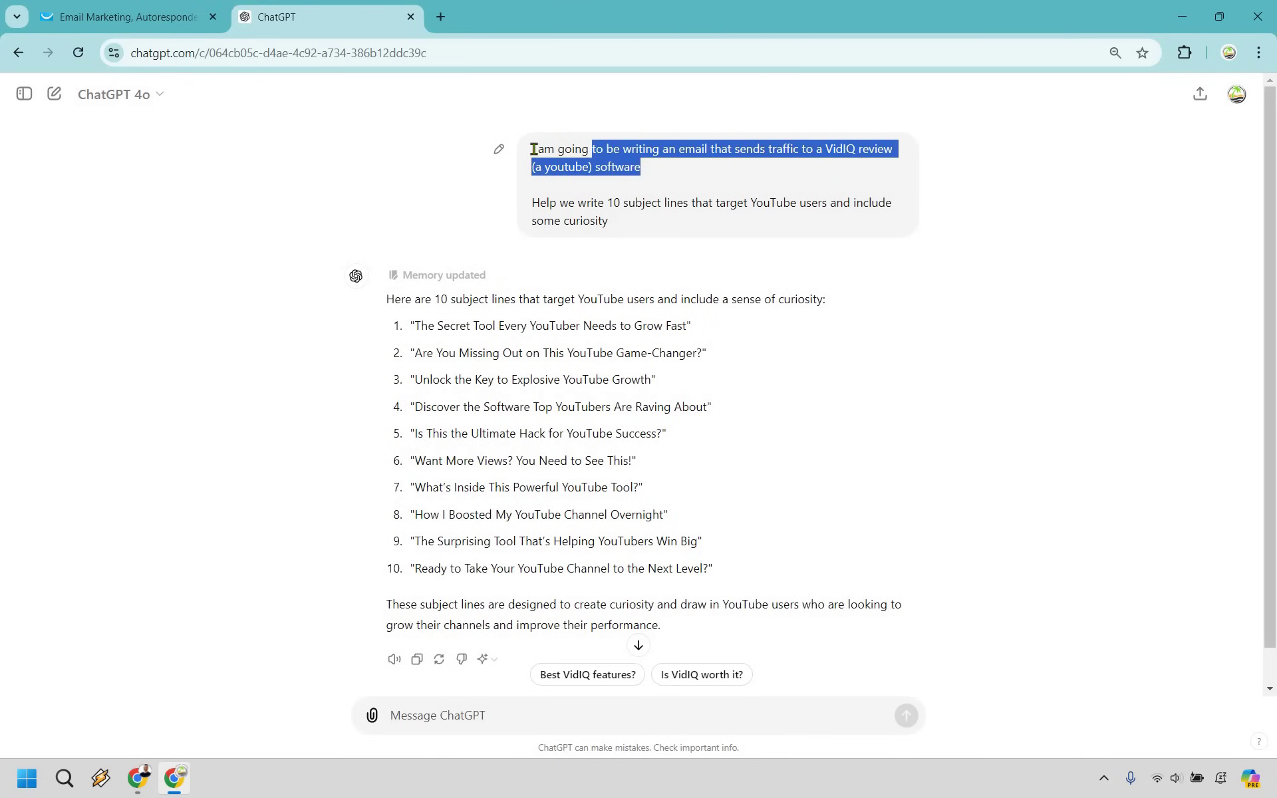
pyautogui.click(692, 229)
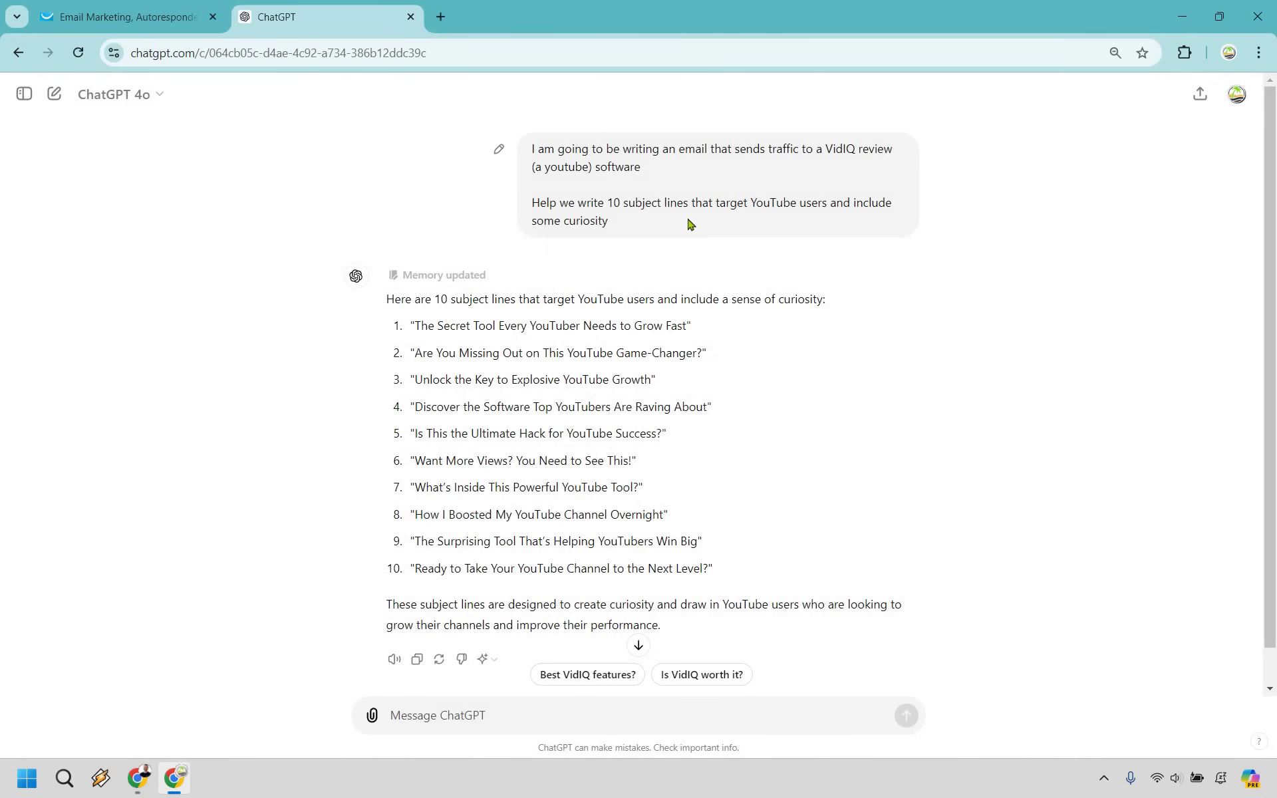
pyautogui.scroll(-1, 1197, 421)
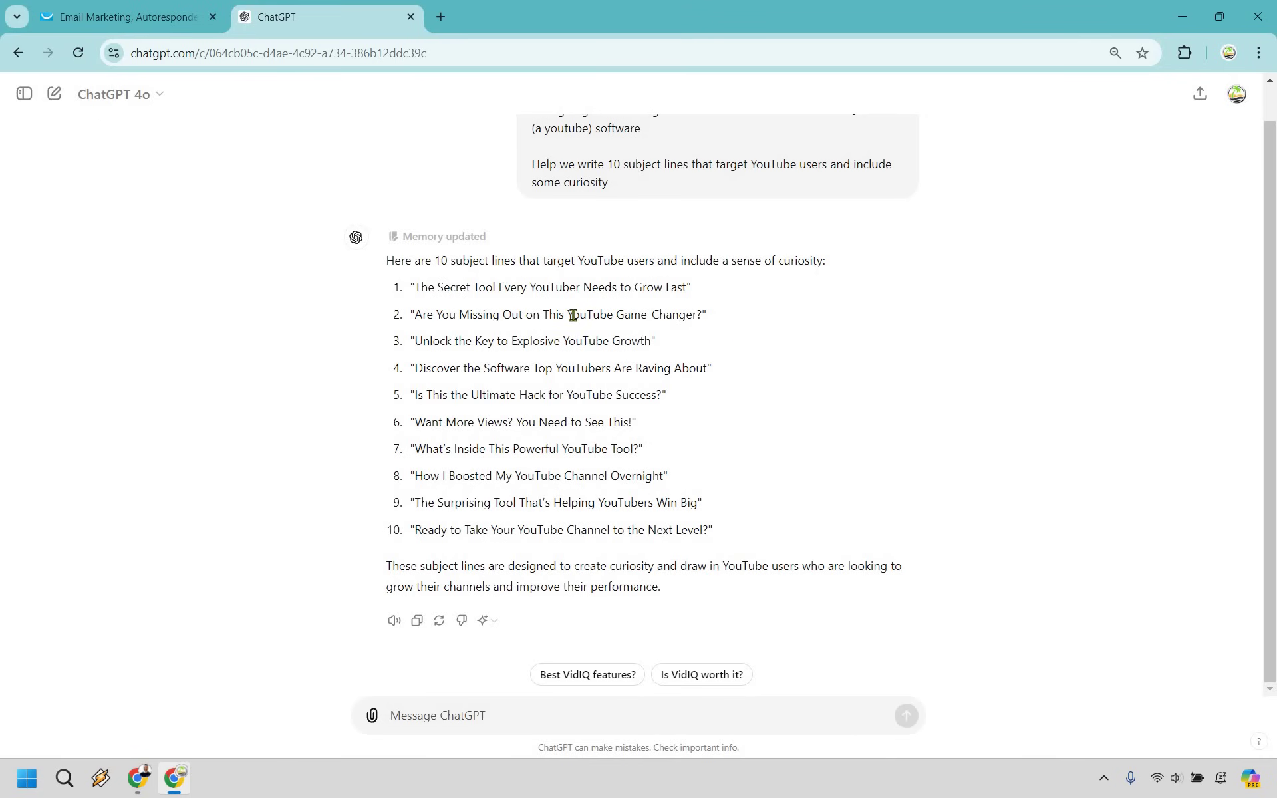
# Select the second suggestion, "Are You Missing Out on This YouTube Game-Changer?"
pyautogui.moveTo(612, 313); pyautogui.dragTo(572, 314)
pyautogui.click(780, 365)
pyautogui.moveTo(703, 314); pyautogui.dragTo(414, 305)
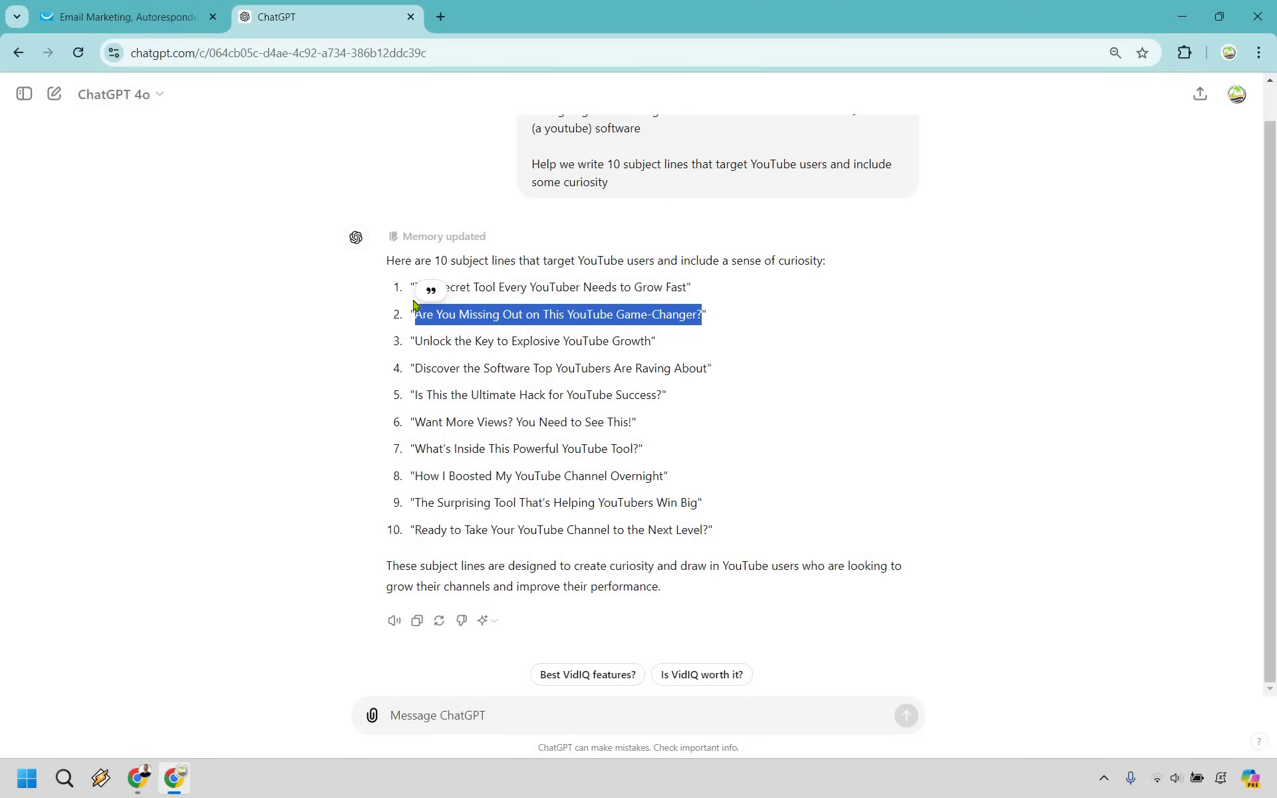
# Fill the subject line with "Are You Missing Out on This YouTube Game-Changer?" (49/150 characters)
pyautogui.hotkey('ctrl', 'shift', 'Tab')
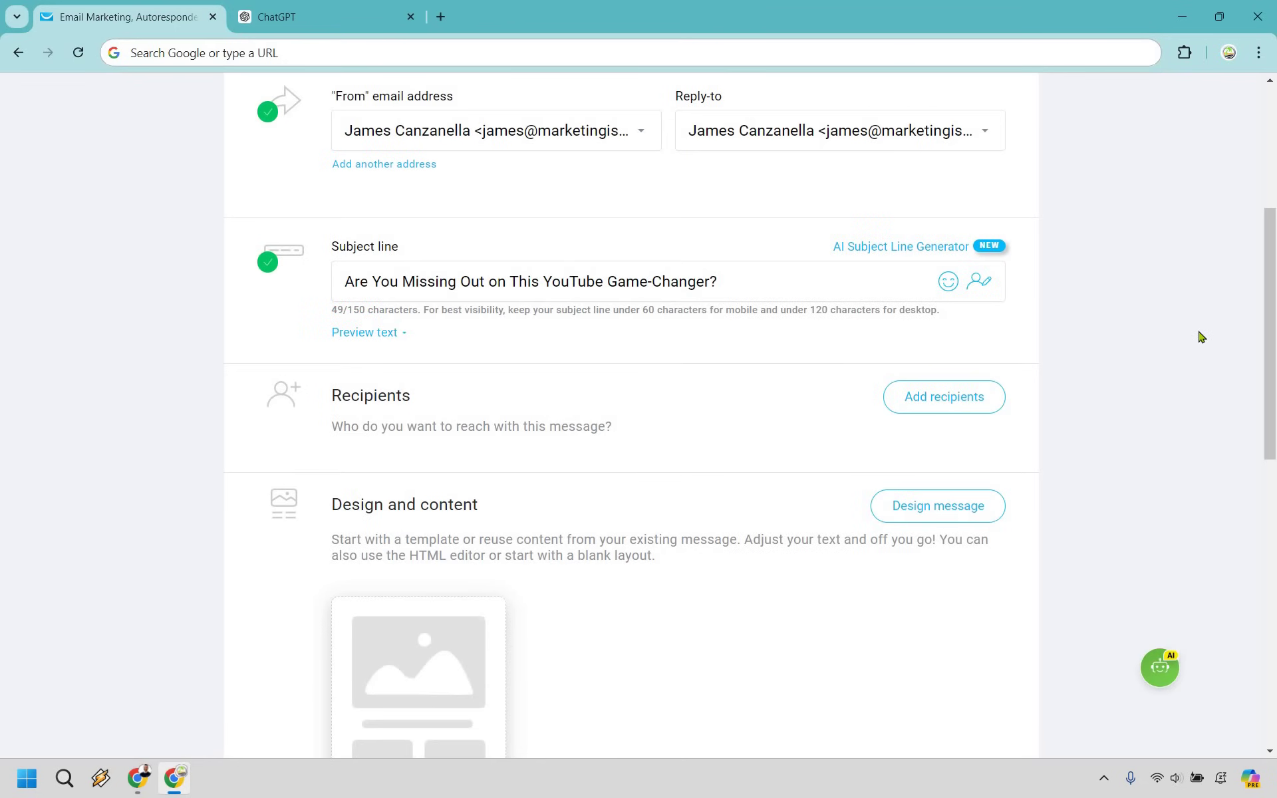
pyautogui.scroll(-3, 1202, 337)
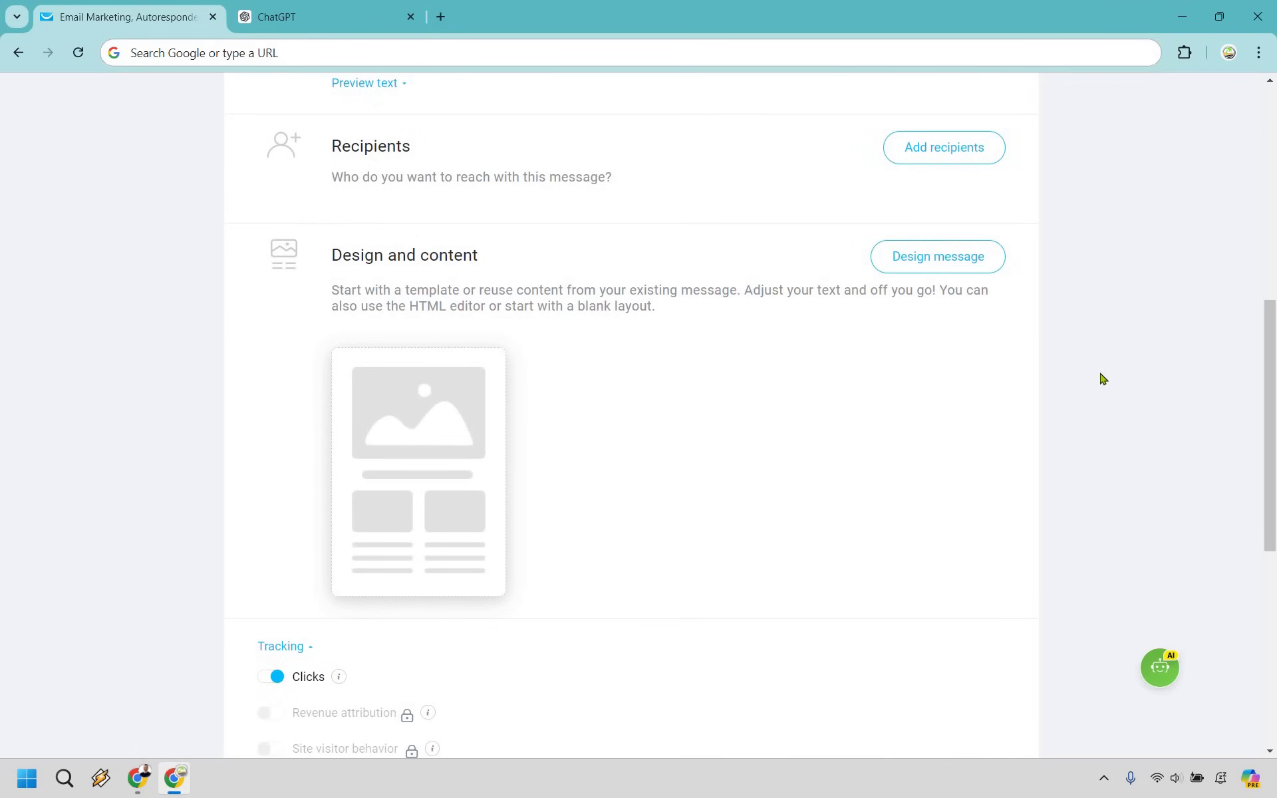
pyautogui.scroll(2, 611, 205)
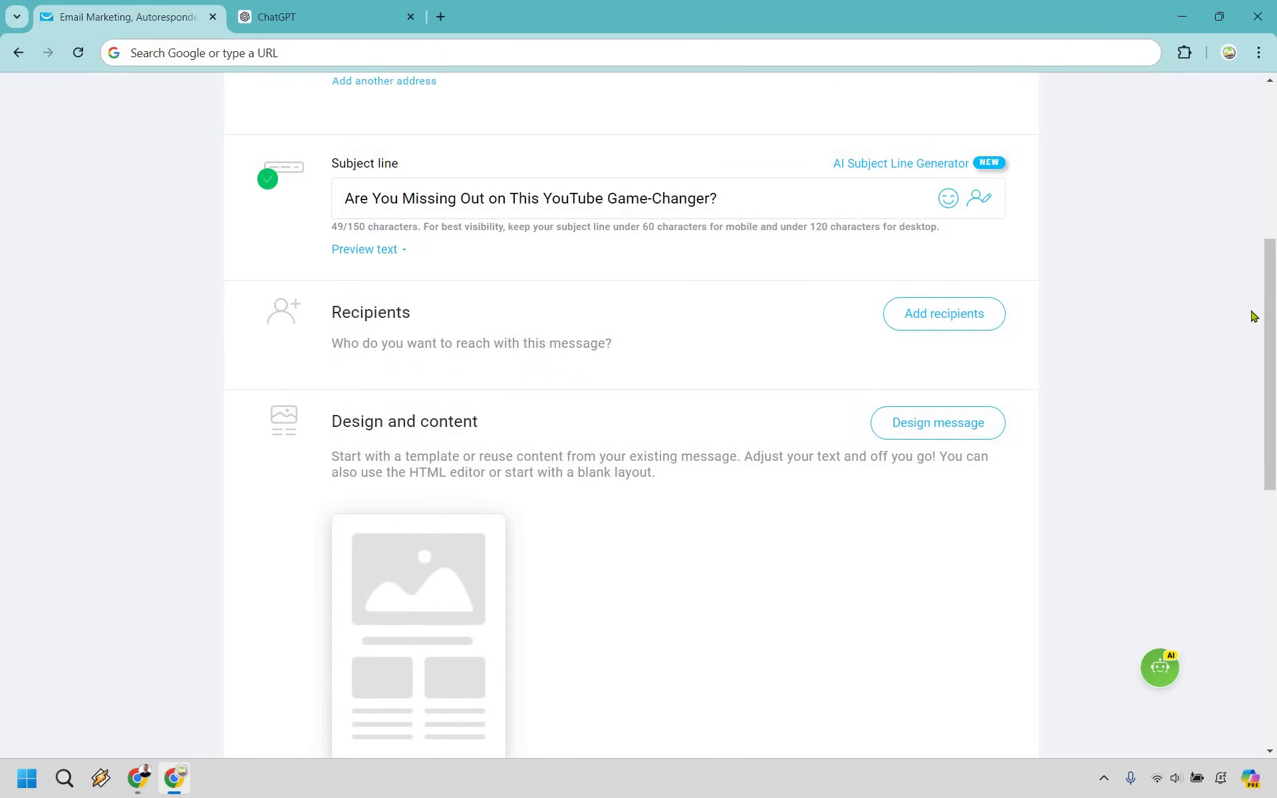
pyautogui.scroll(-2, 1254, 316)
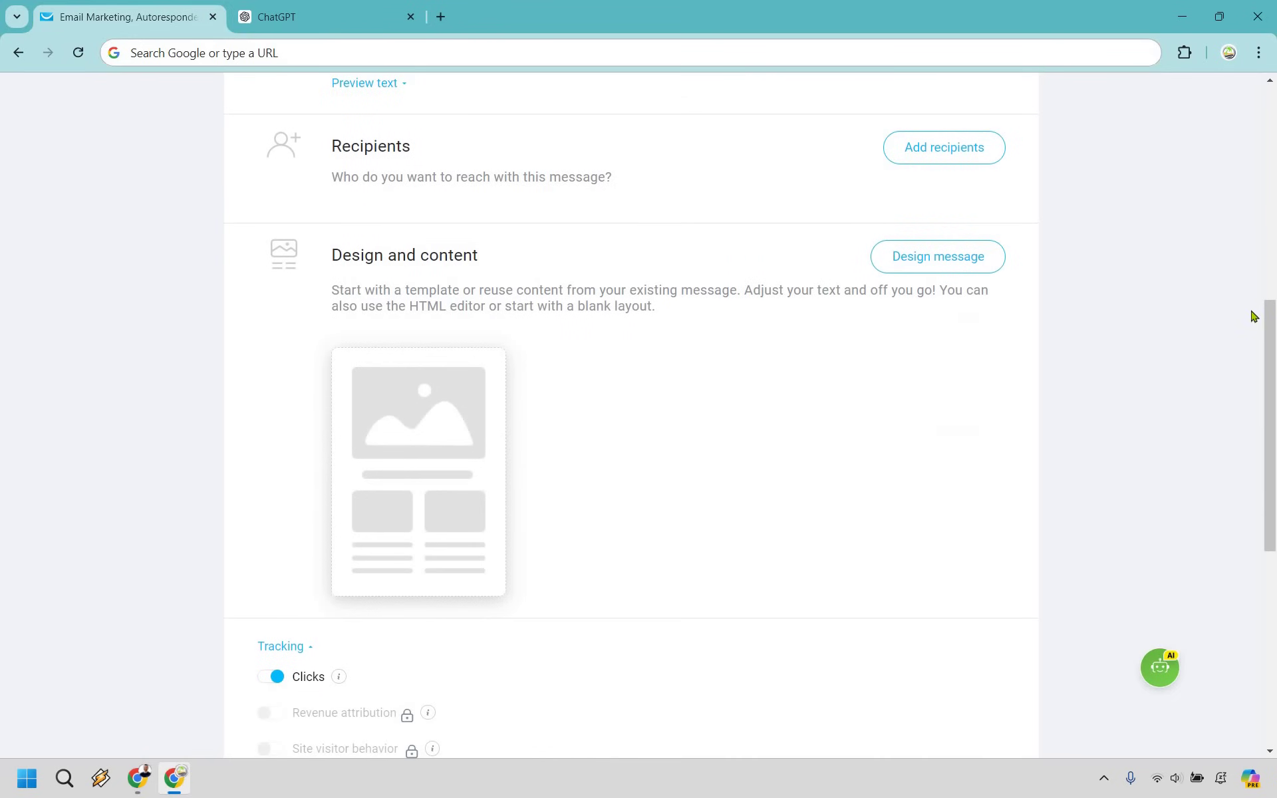
# Open the message design options and bring up the Blank templates list
pyautogui.click(941, 264)
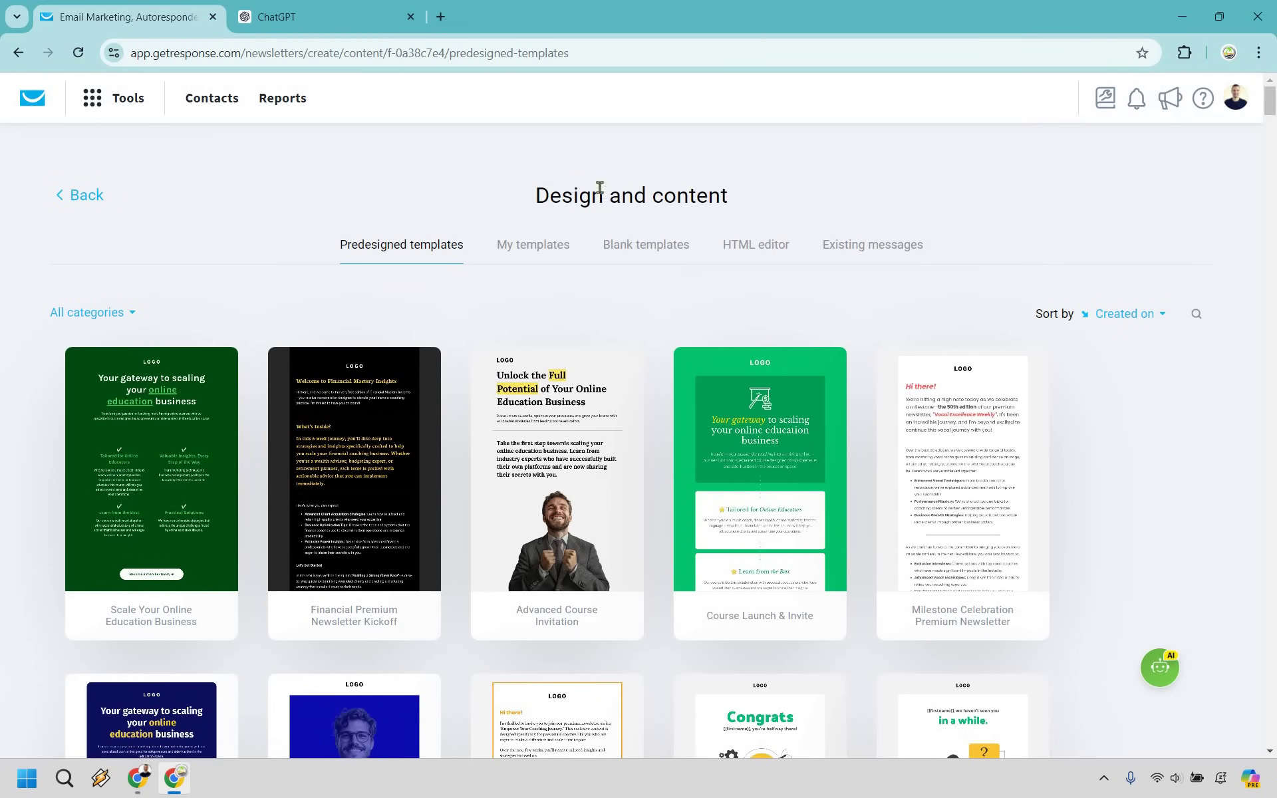
pyautogui.click(641, 248)
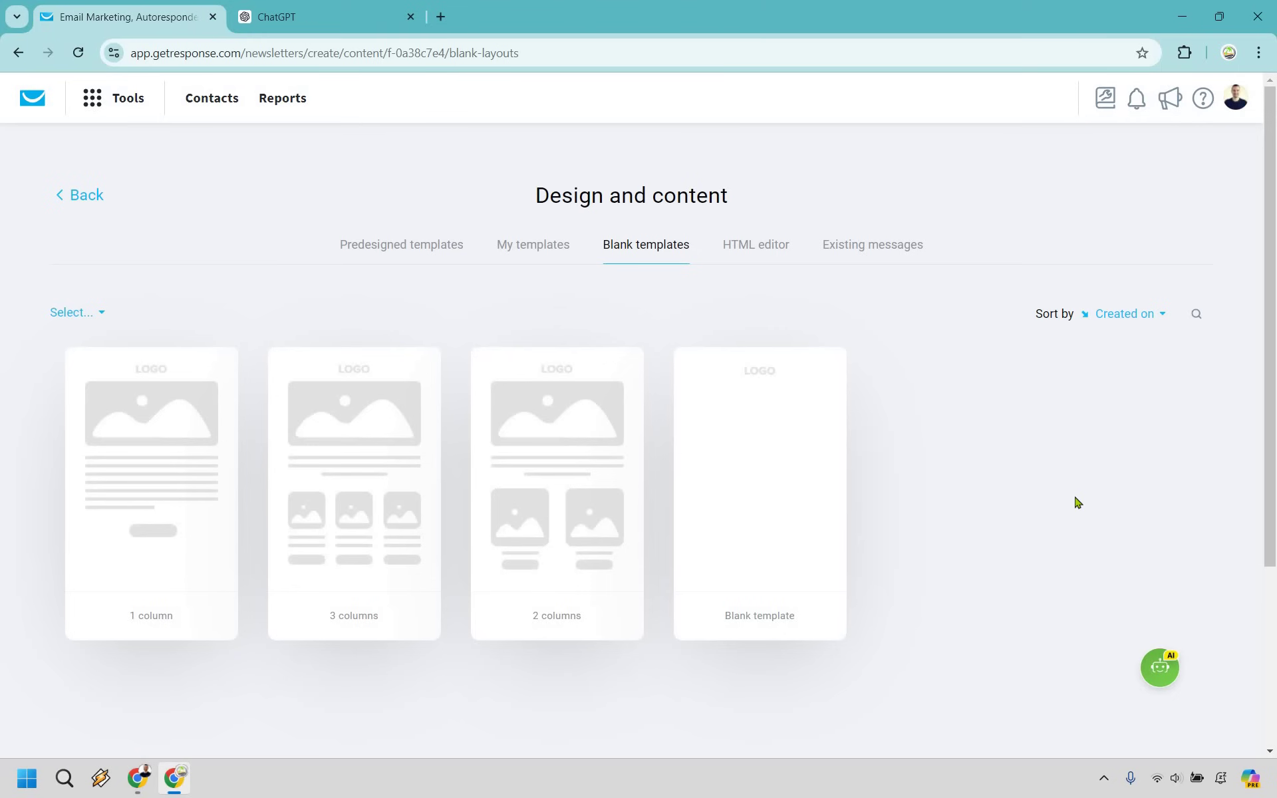
pyautogui.moveTo(804, 450)
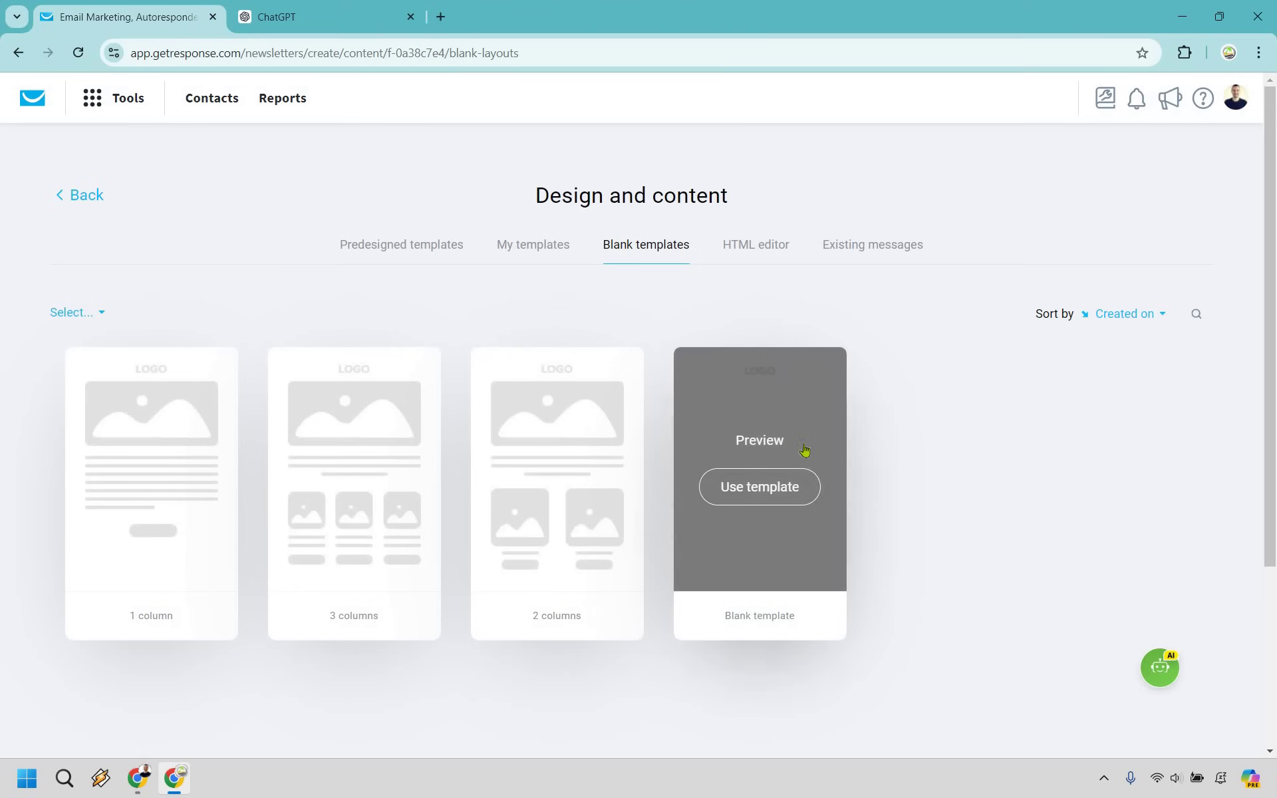
# Start from the blank template and edit its A5 Formula text block with five guideline lines
pyautogui.click(786, 491)
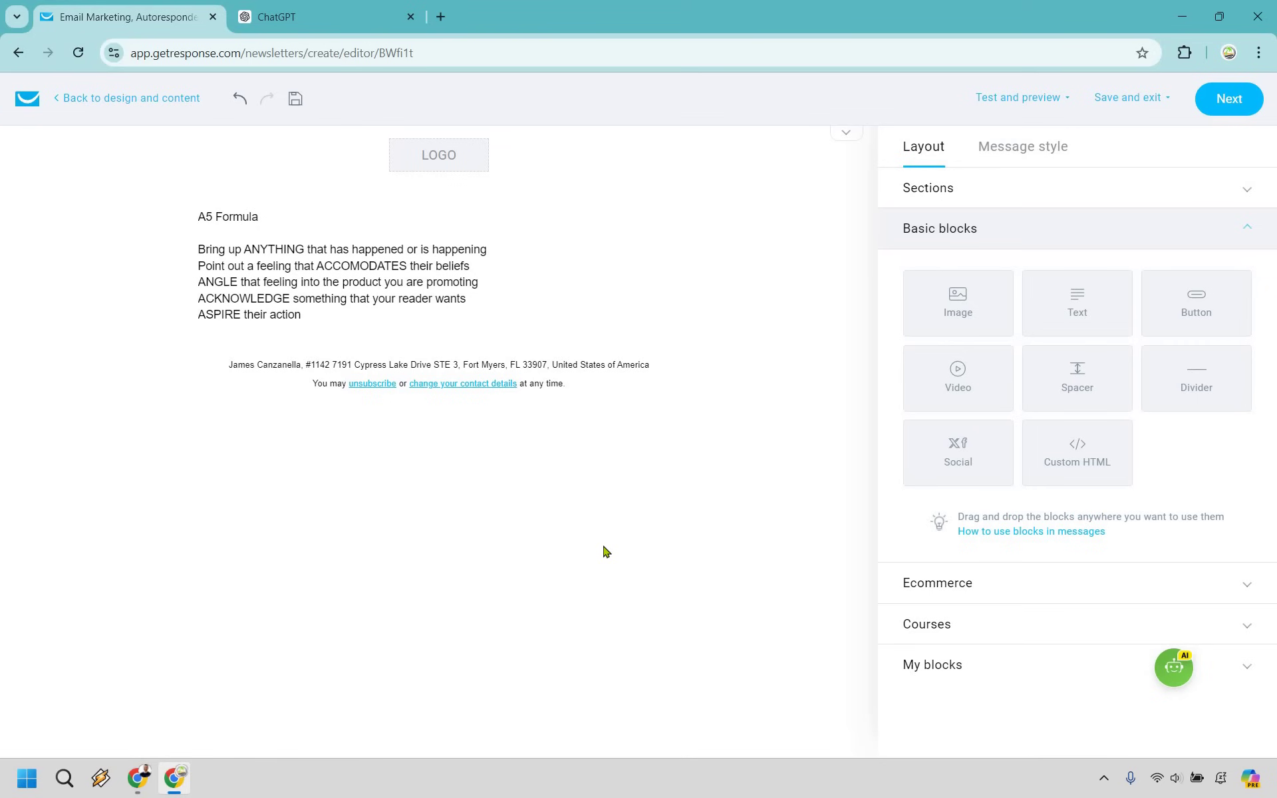
pyautogui.click(239, 218)
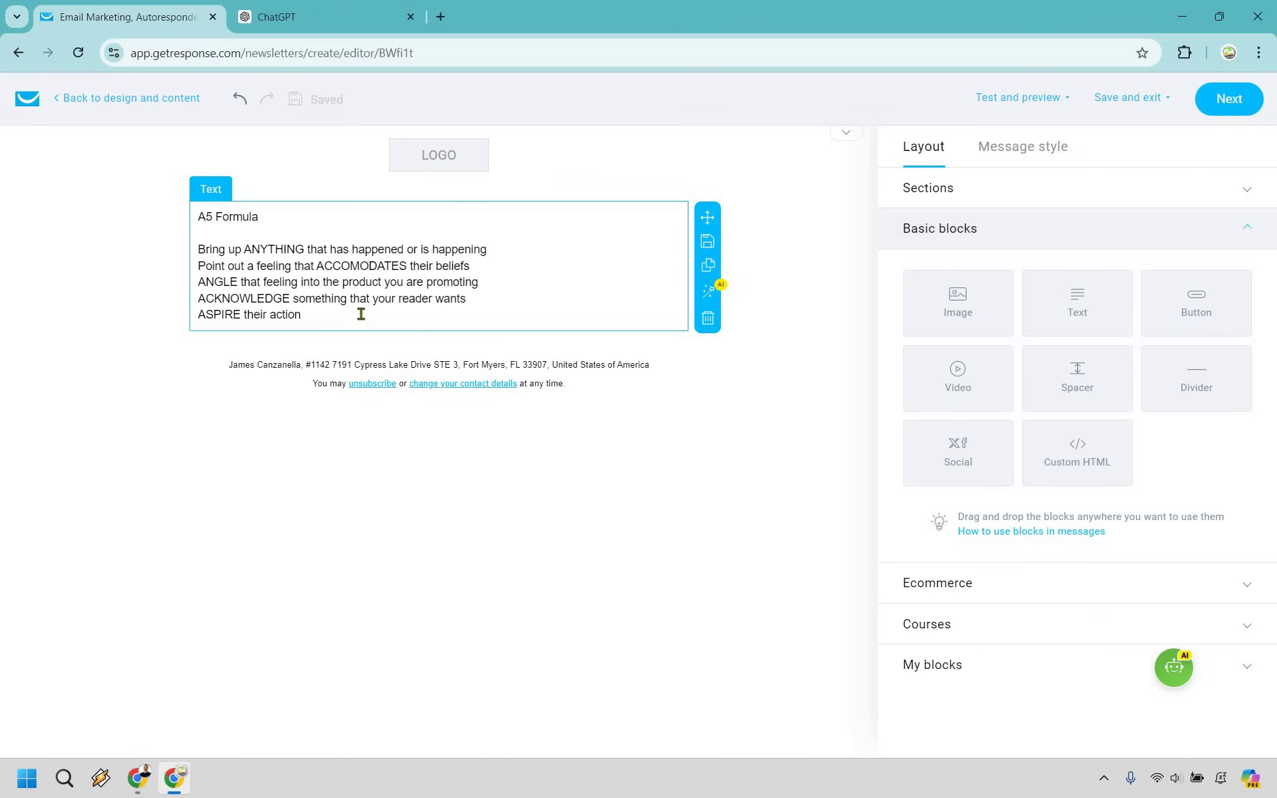
# Paste the opening lines about endless YouTube videos without a breakout moment below the A5 list
pyautogui.click(481, 332)
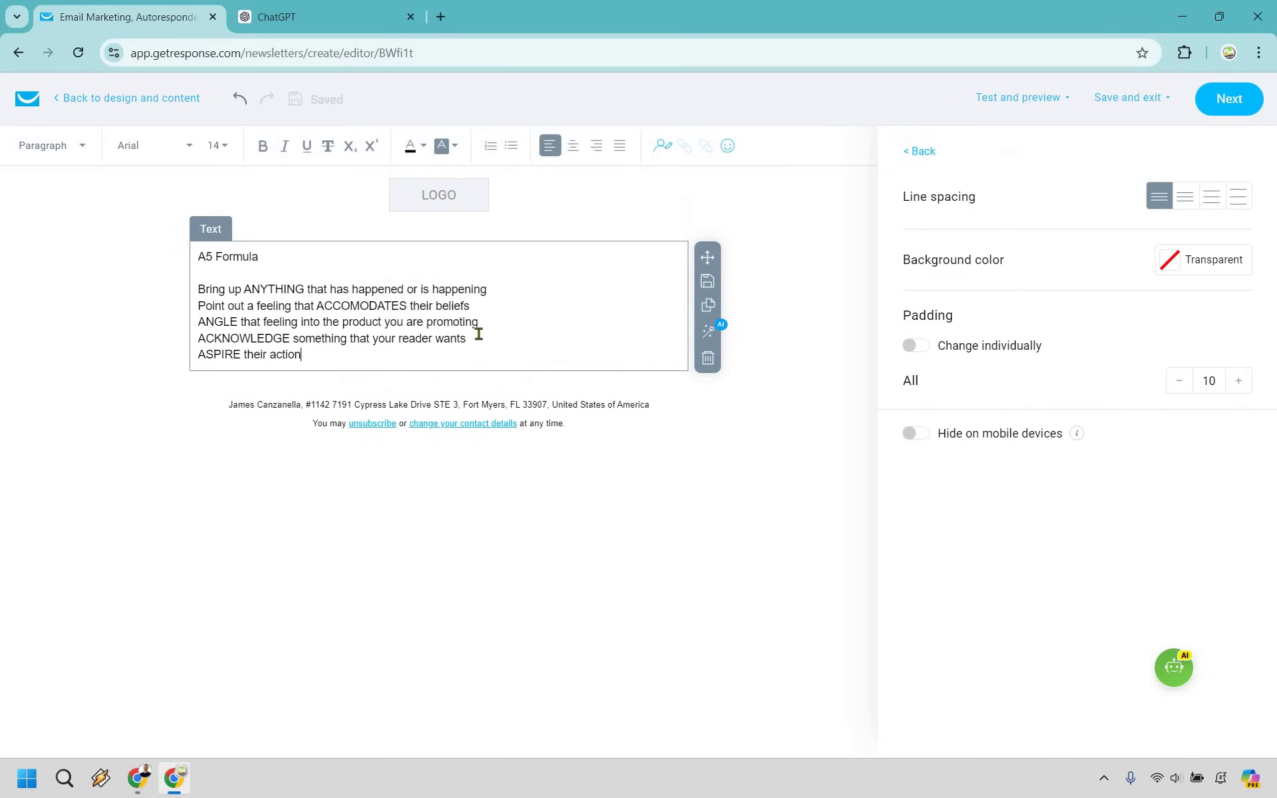
pyautogui.press('Return')
pyautogui.press('Return')
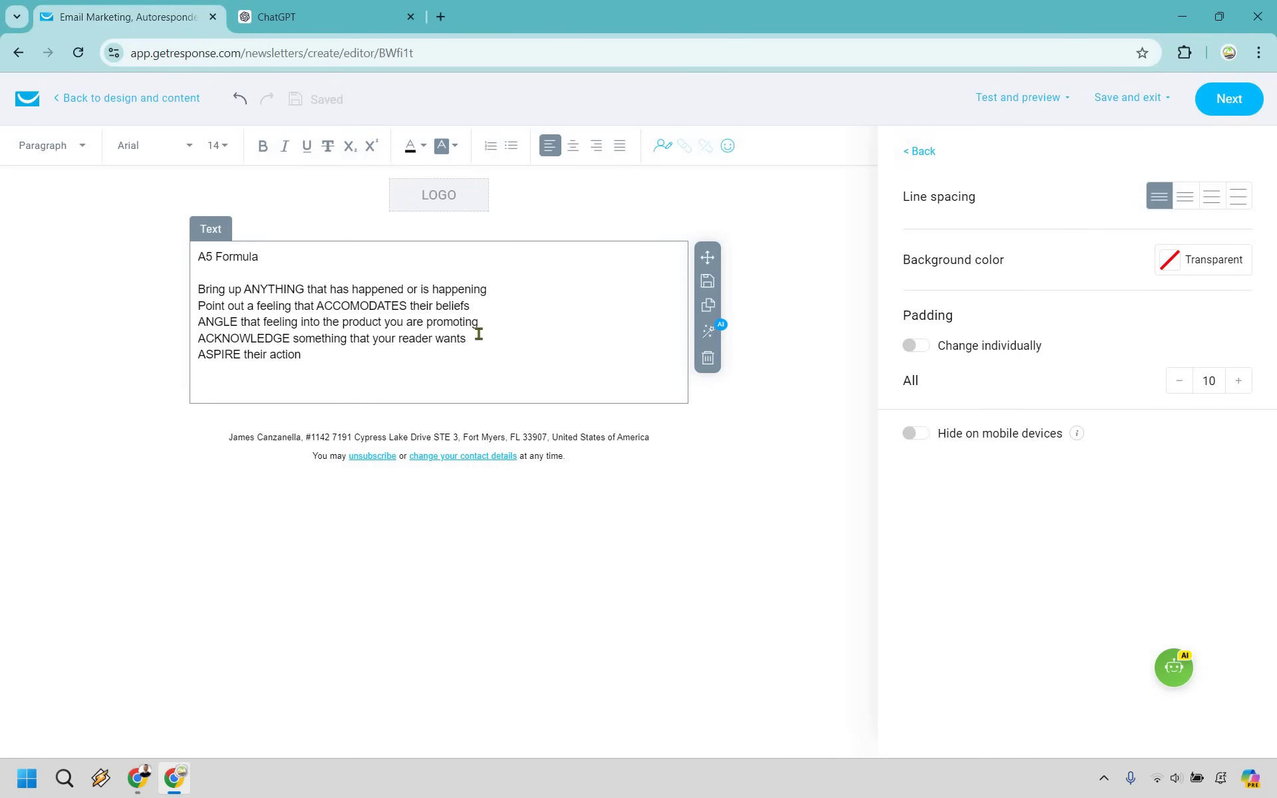
pyautogui.write("Does it feel like no matter how many YouTube videos you create... You just can't seem to have your breakout moment?")
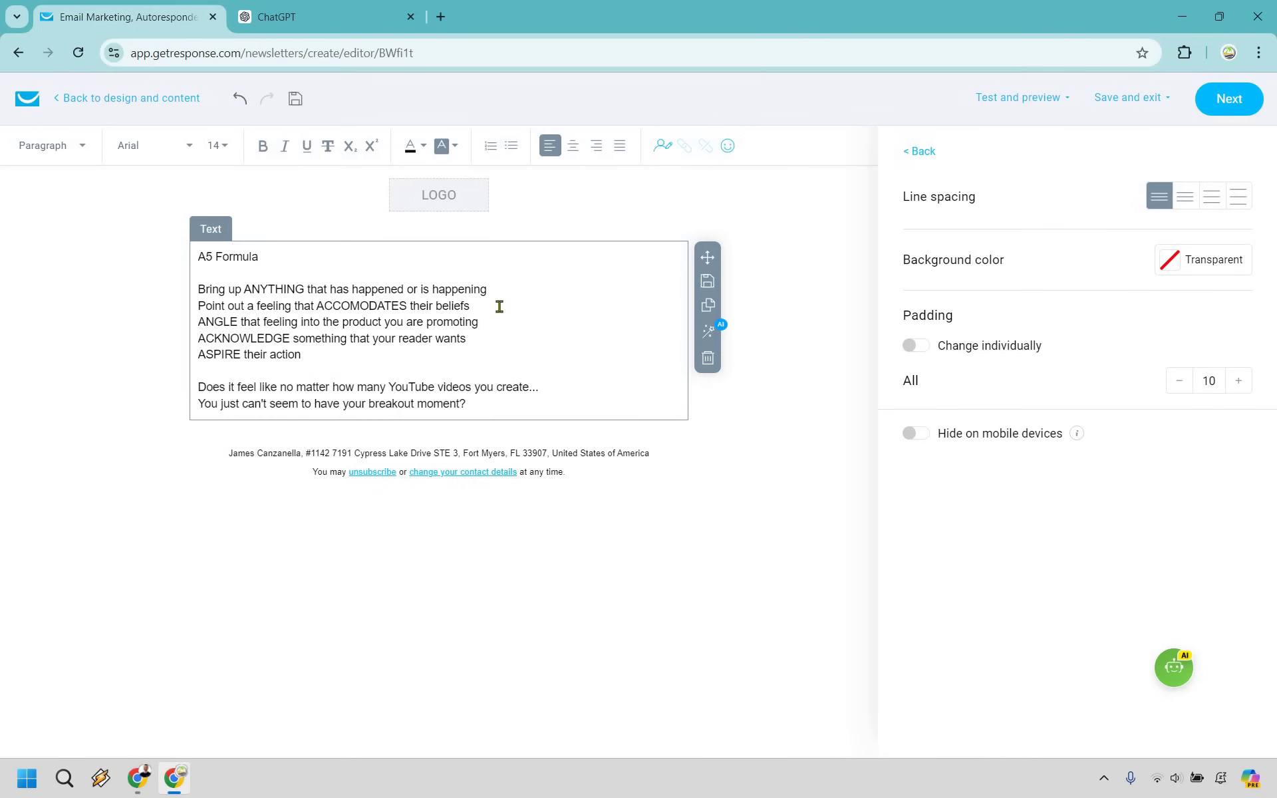
pyautogui.moveTo(201, 290); pyautogui.dragTo(487, 290)
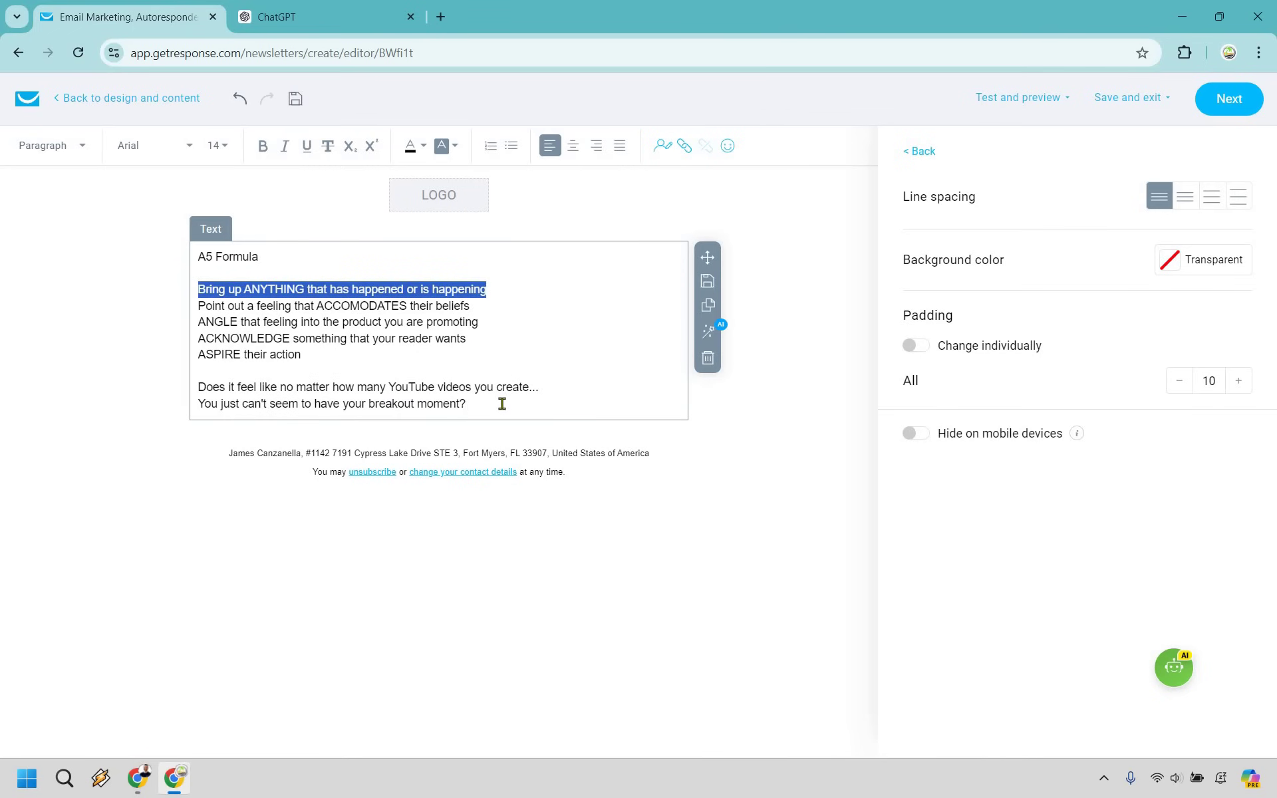
pyautogui.click(502, 404)
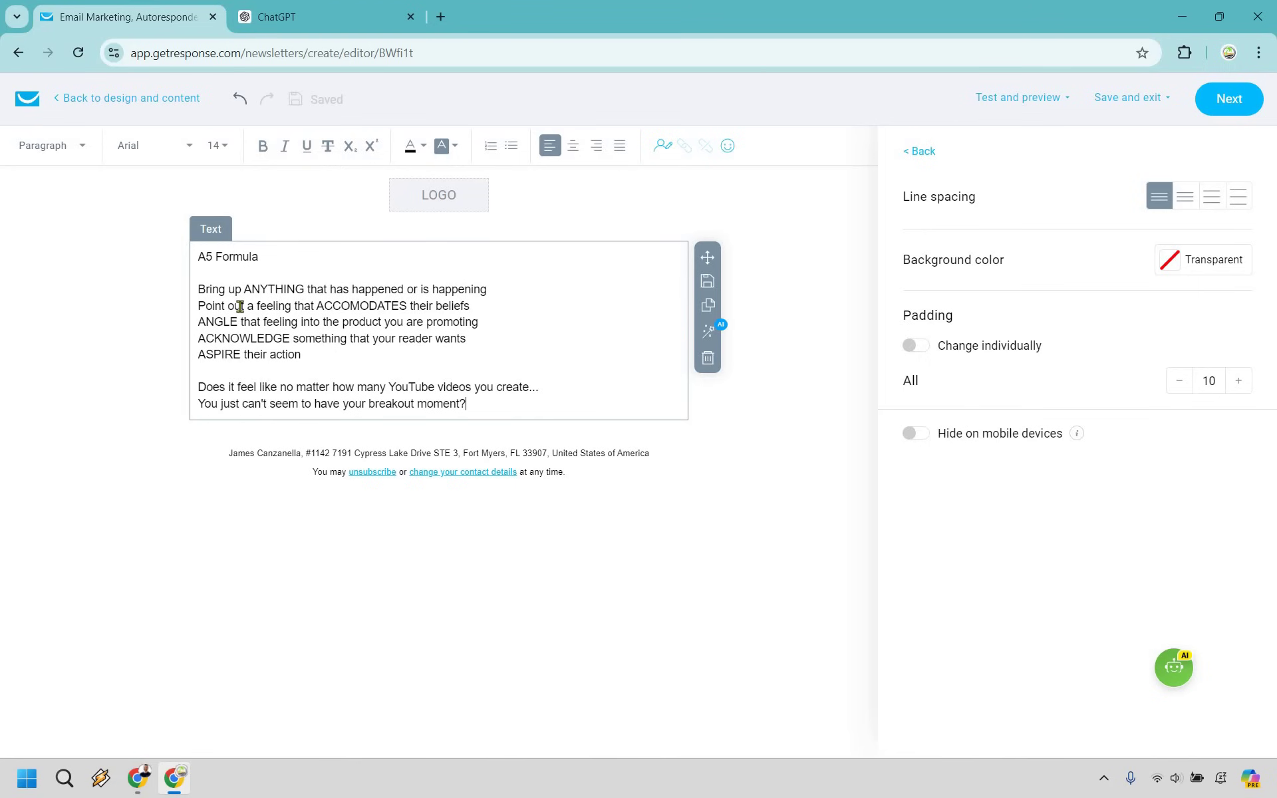
# Add a paragraph saying only big channels seemed to win, "But that's not always the case."
pyautogui.tripleClick(220, 313)
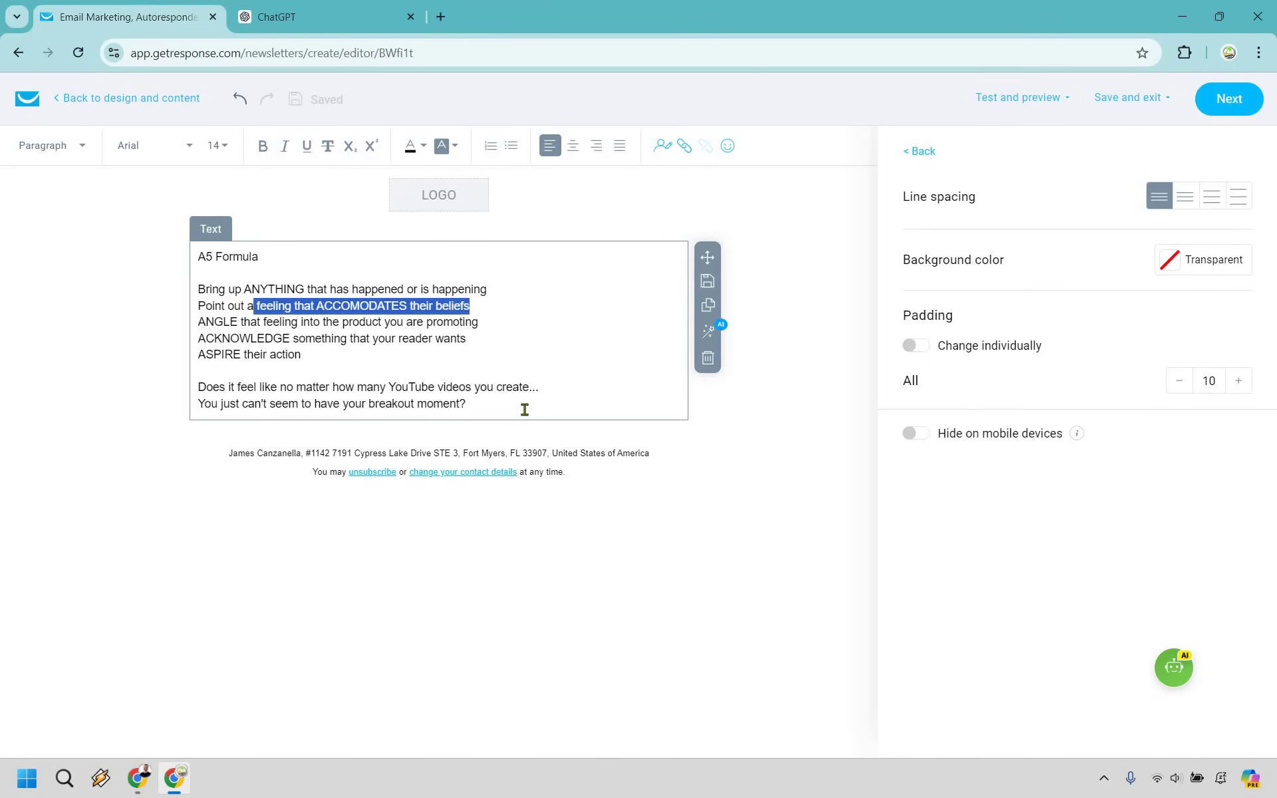
pyautogui.click(493, 367)
pyautogui.press('Return')
pyautogui.press('Return')
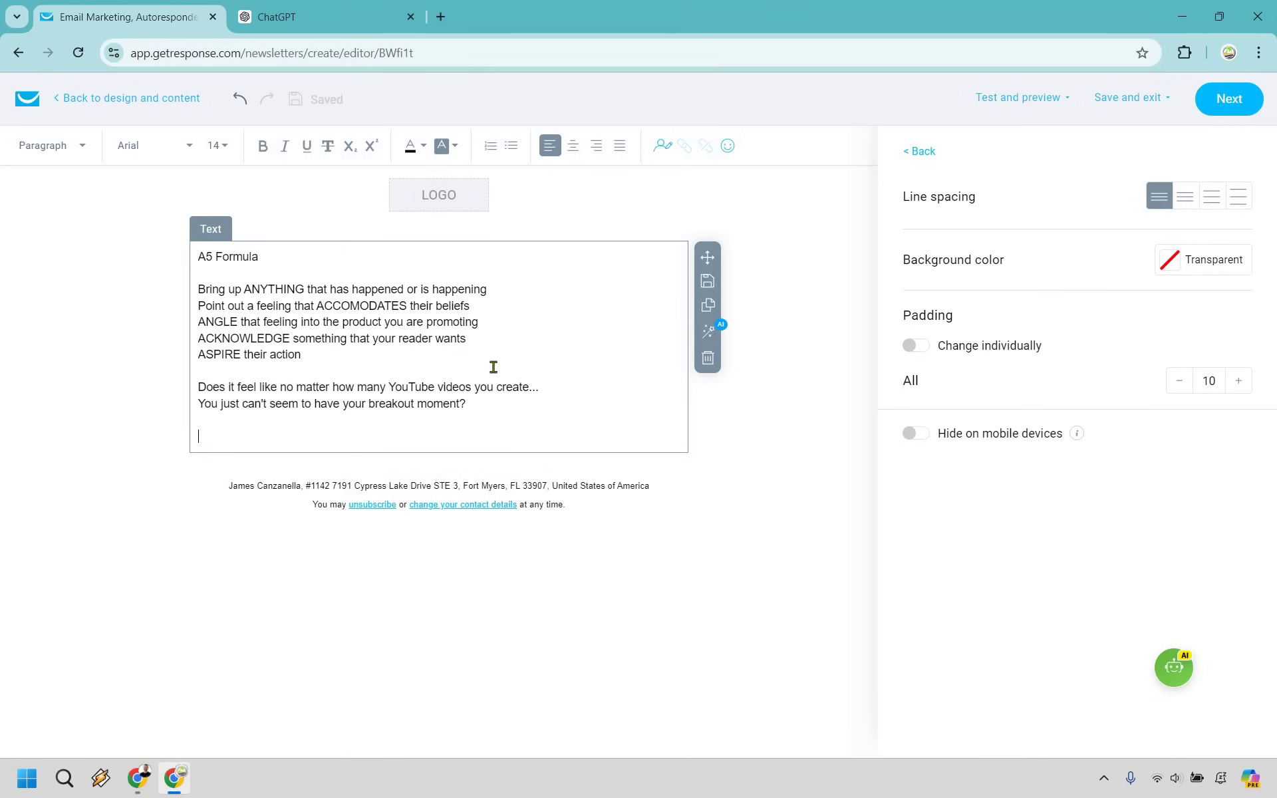
pyautogui.write("Maybe you thought that only big channels are winning... But that's not always the case.")
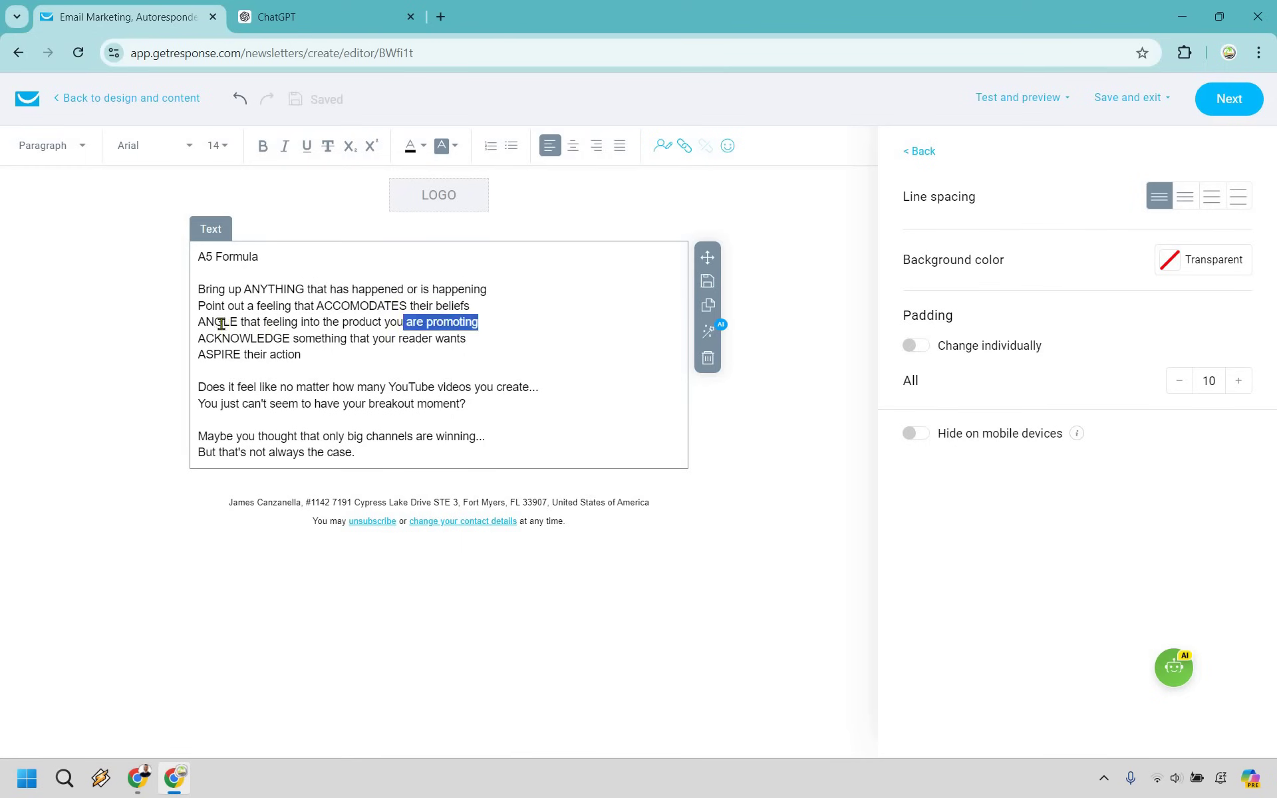
# Add the line "In fact, sometimes you just need a little extra help:" with a blank line after
pyautogui.moveTo(222, 324); pyautogui.dragTo(205, 324)
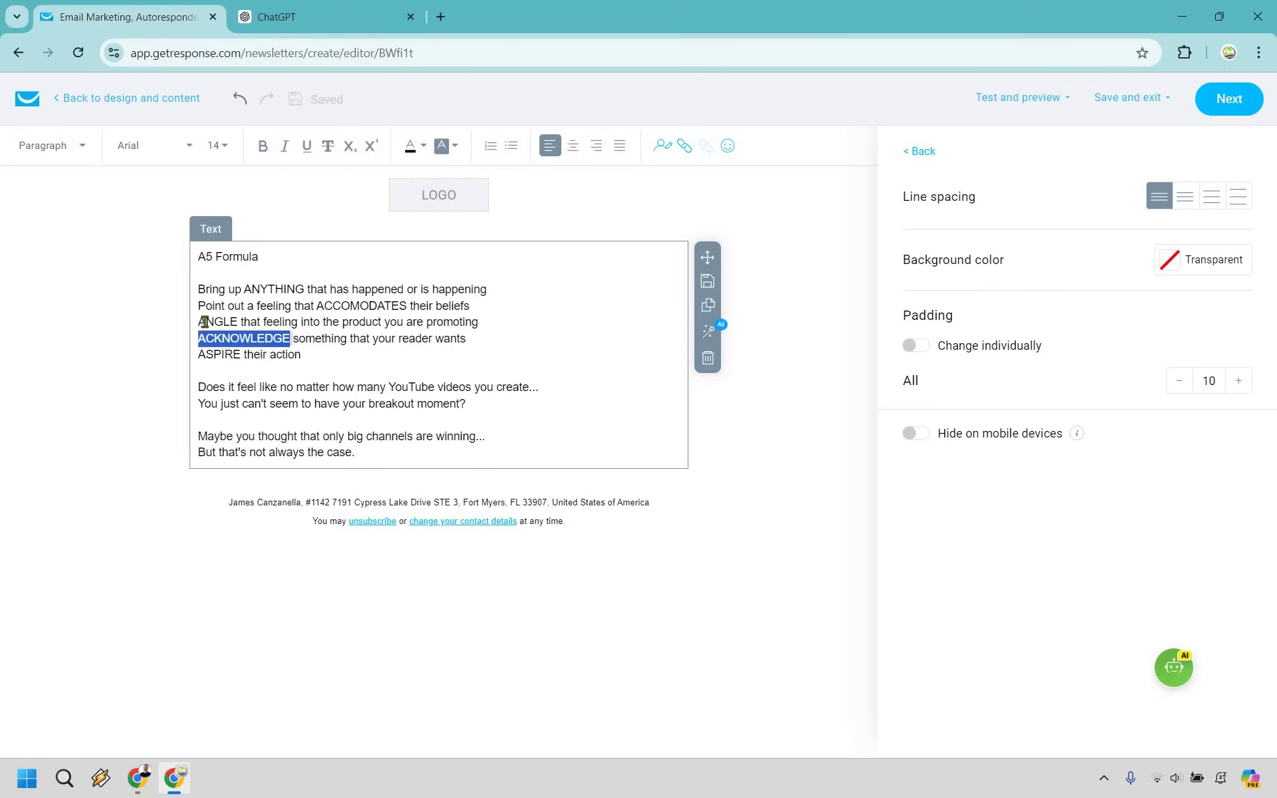
pyautogui.click(450, 452)
pyautogui.write('In fact, sometimes you just need a little extra help:')
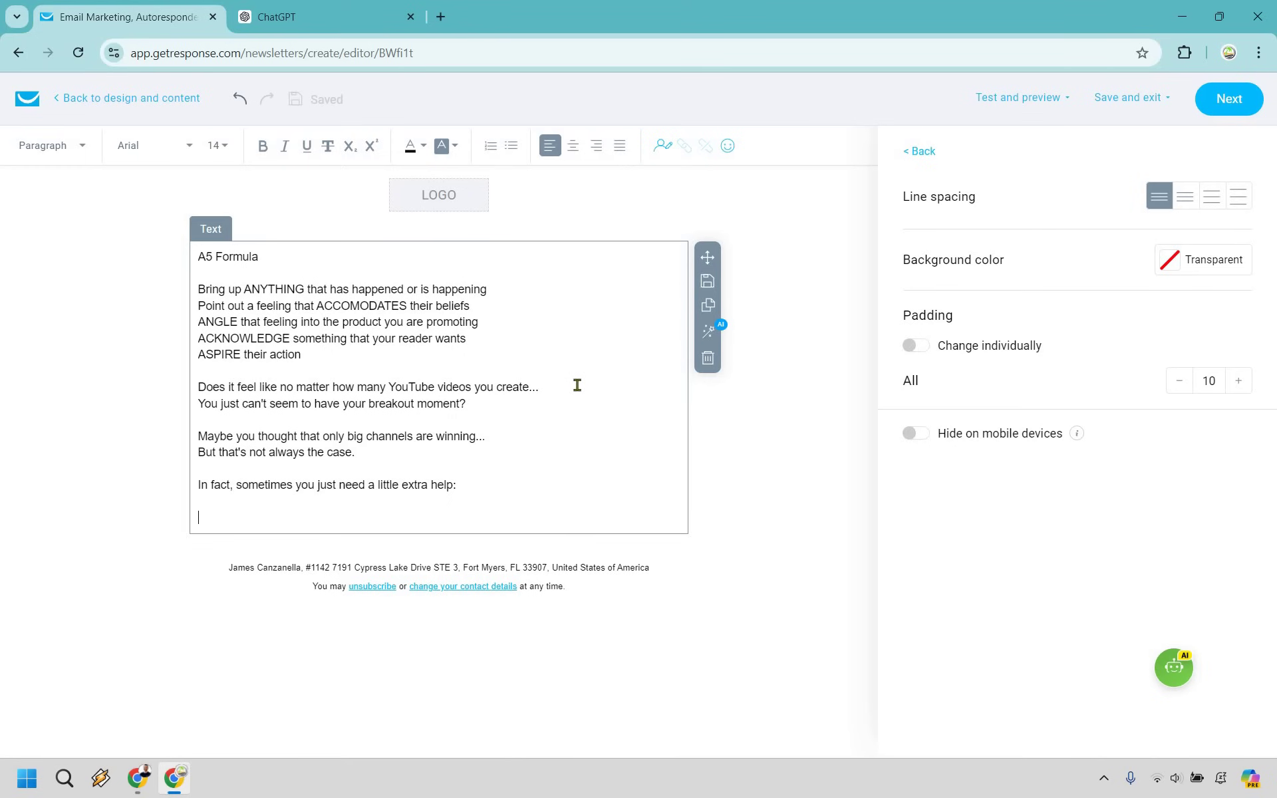
# Paste "Are You Missing Out on This YouTube Game-Changer?" and hyperlink it to the YouTube video
pyautogui.write('Are You Missing Out on This YouTube Game-Changer?')
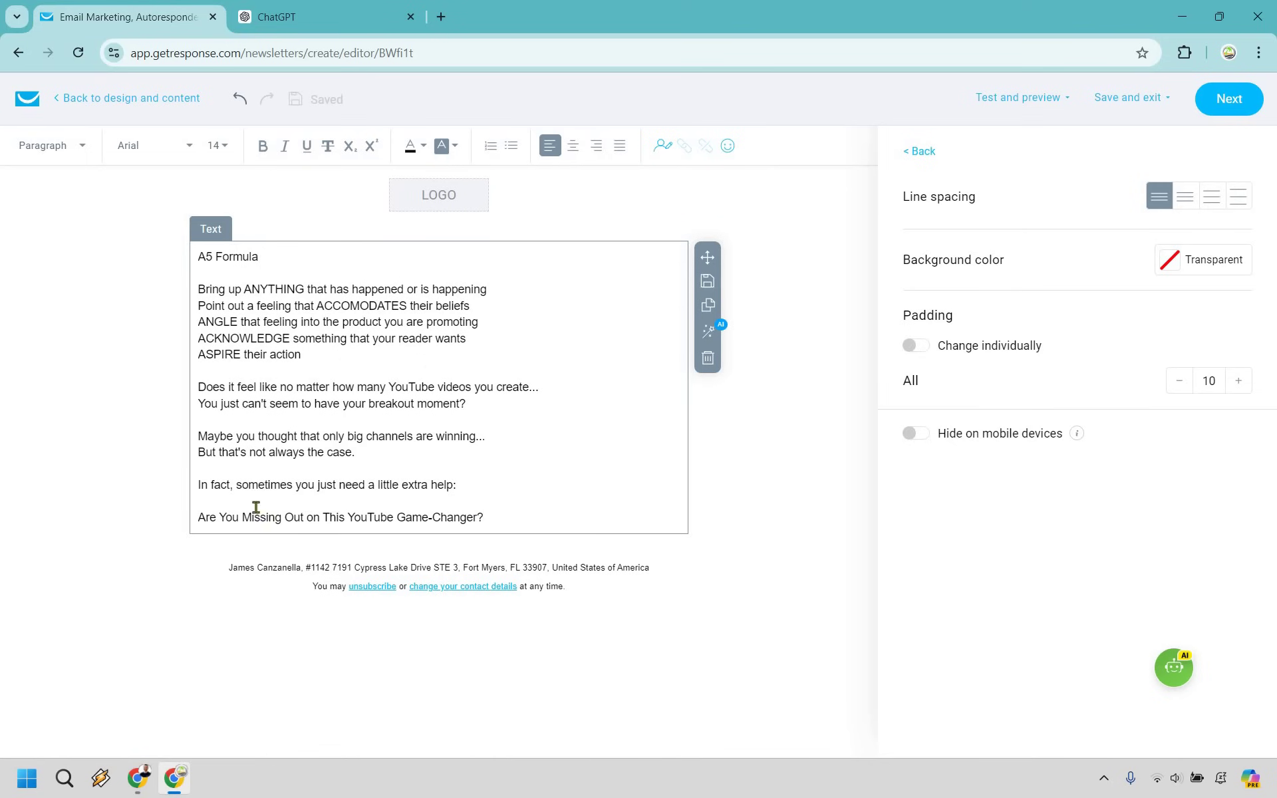
pyautogui.keyDown('shift'); pyautogui.click(200, 518); pyautogui.keyUp('shift')
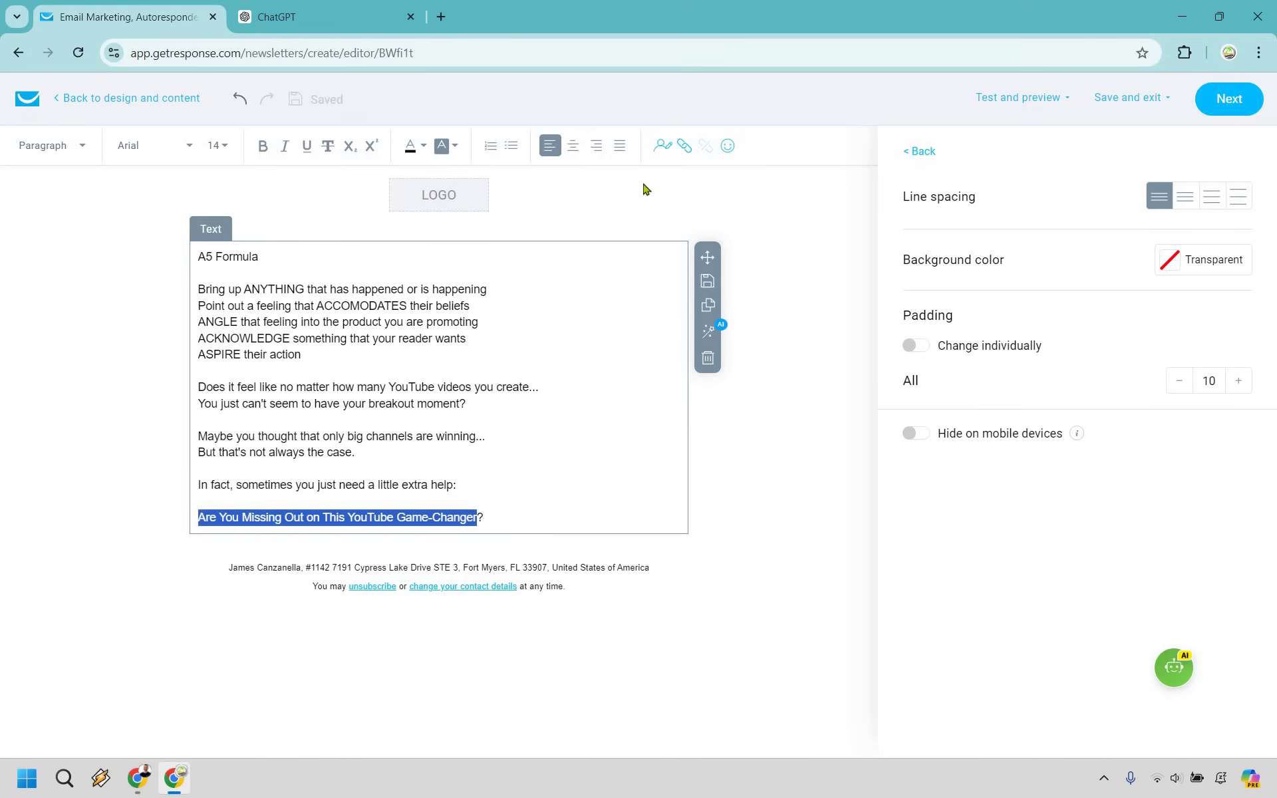
pyautogui.click(684, 146)
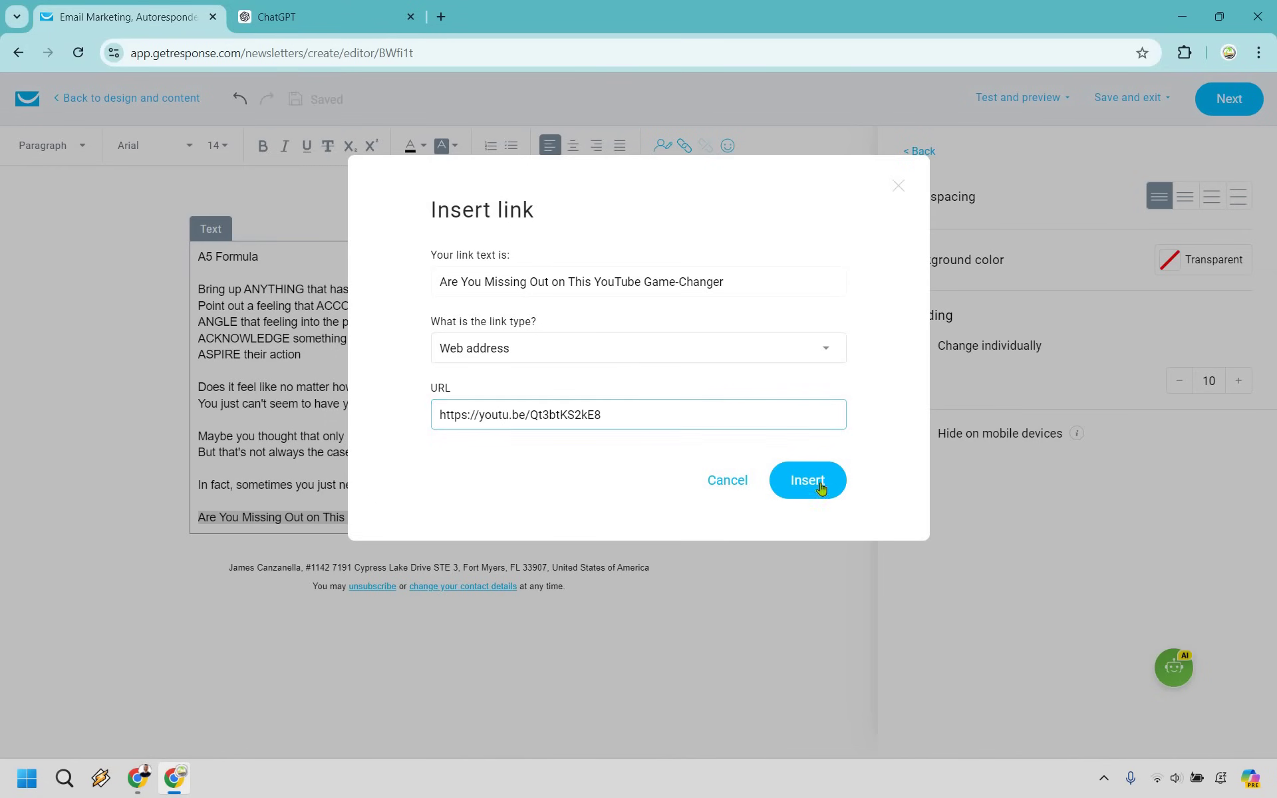
pyautogui.click(820, 487)
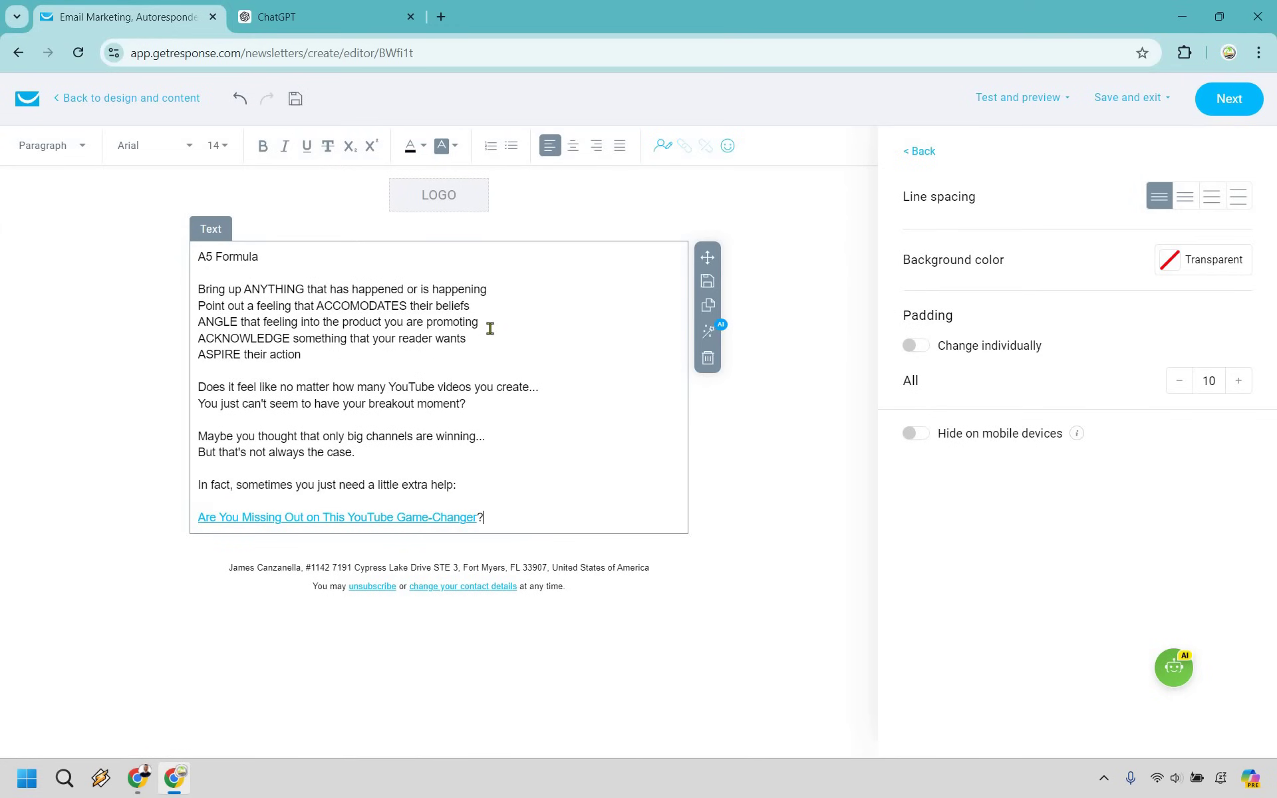
# Add blank lines beneath the linked Game-Changer question
pyautogui.moveTo(490, 329); pyautogui.dragTo(199, 290)
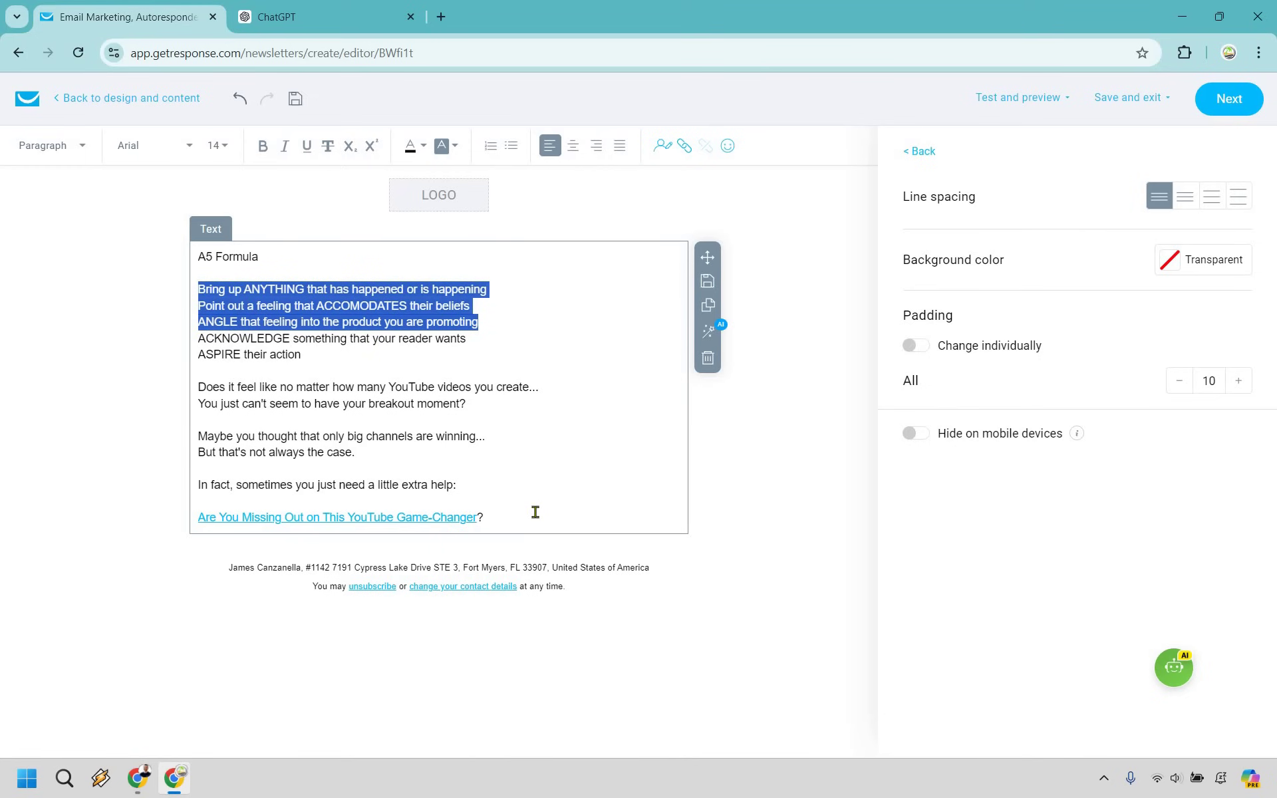
pyautogui.press('Down')
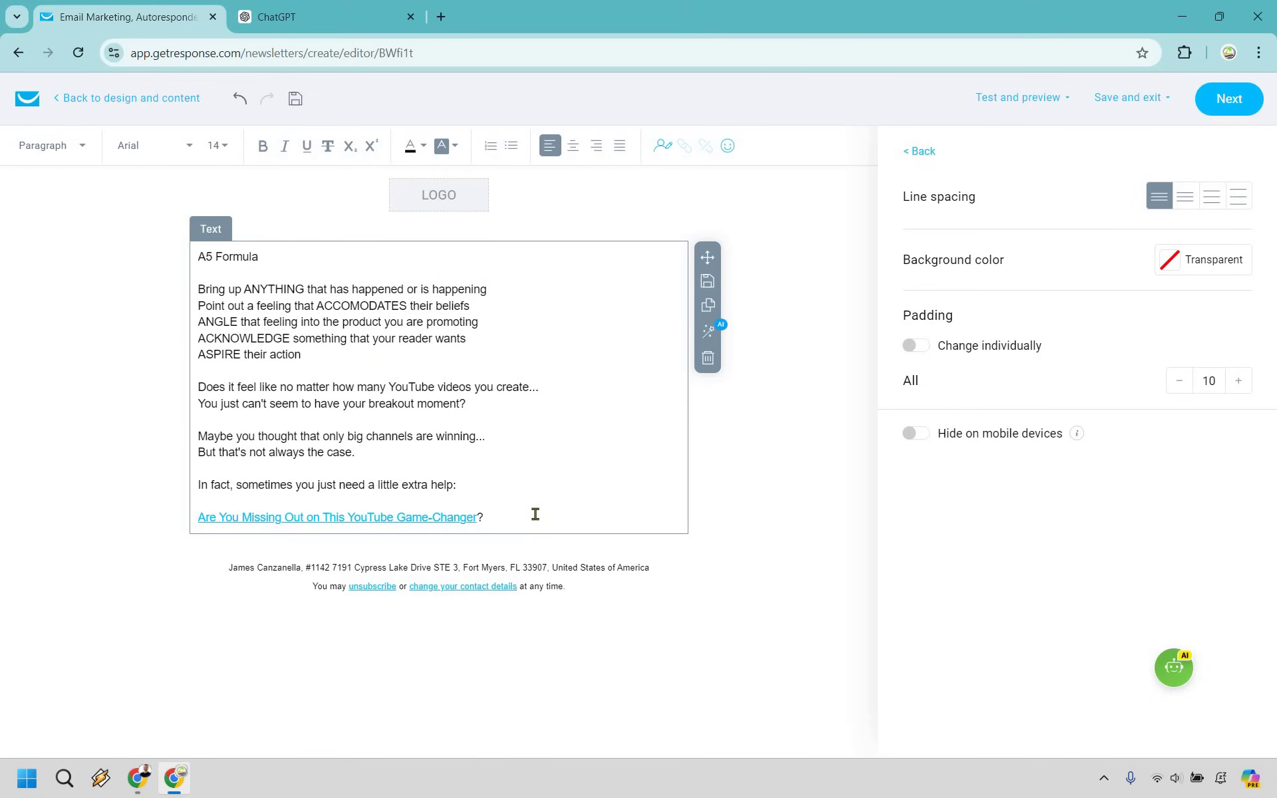
pyautogui.press('Return')
pyautogui.press('Return')
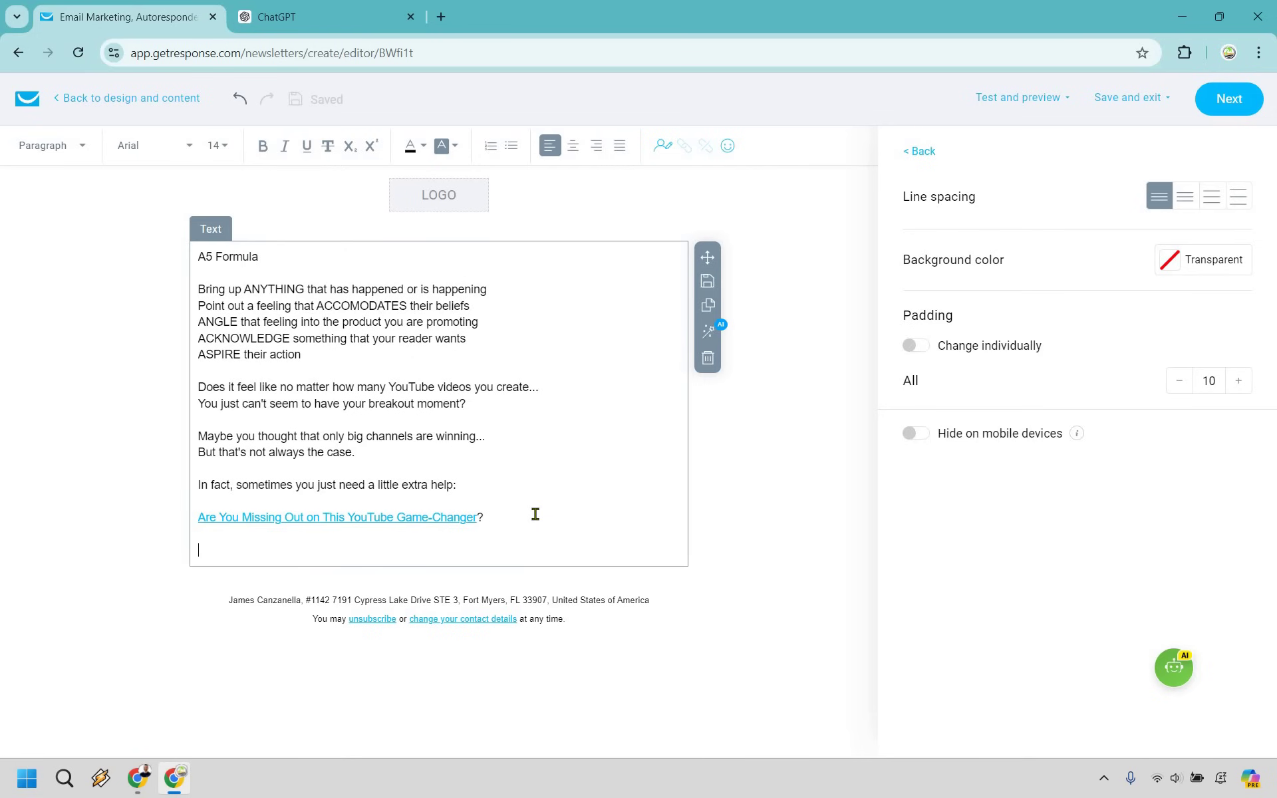
# Paste "After all, wouldn't it be great to:" and two bullets about views, subscribers, leads and sales
pyautogui.write("After all, wouldn't it be great to:  Increase your views and subscribers... All while generating more leads and sales daily?")
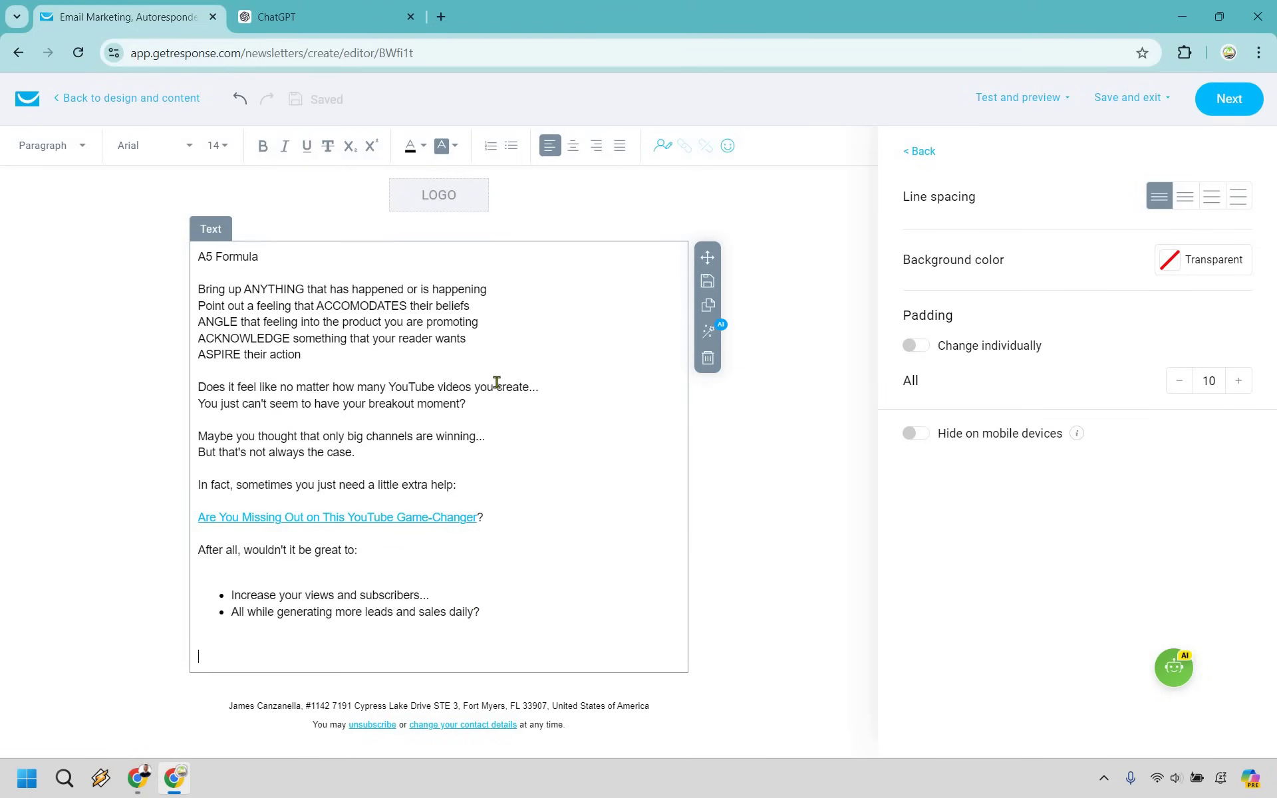
pyautogui.click(548, 386)
# Finish editing the text block, which now ends with the 'Click here…' line and signature
pyautogui.click(738, 497)
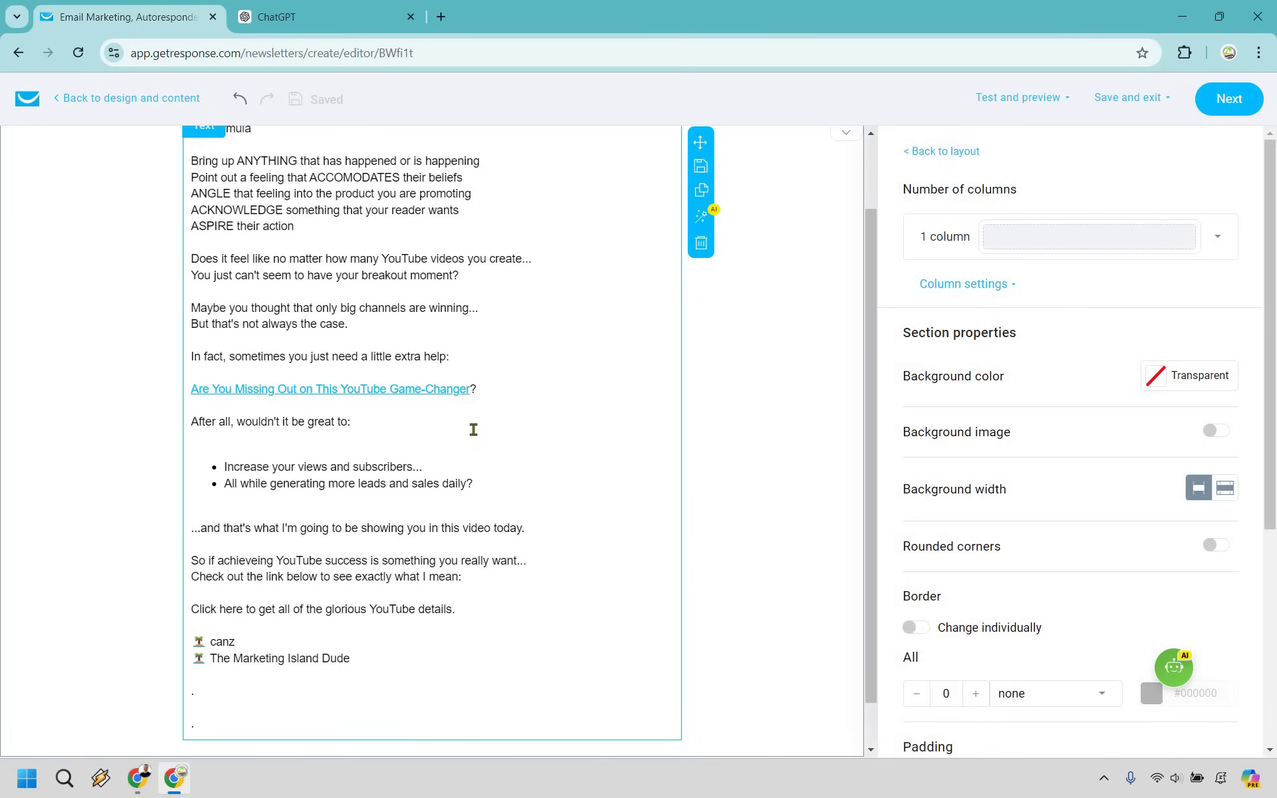
# Link the line 'Click here to get all of the glorious YouTube details.'
pyautogui.moveTo(473, 429); pyautogui.dragTo(191, 432)
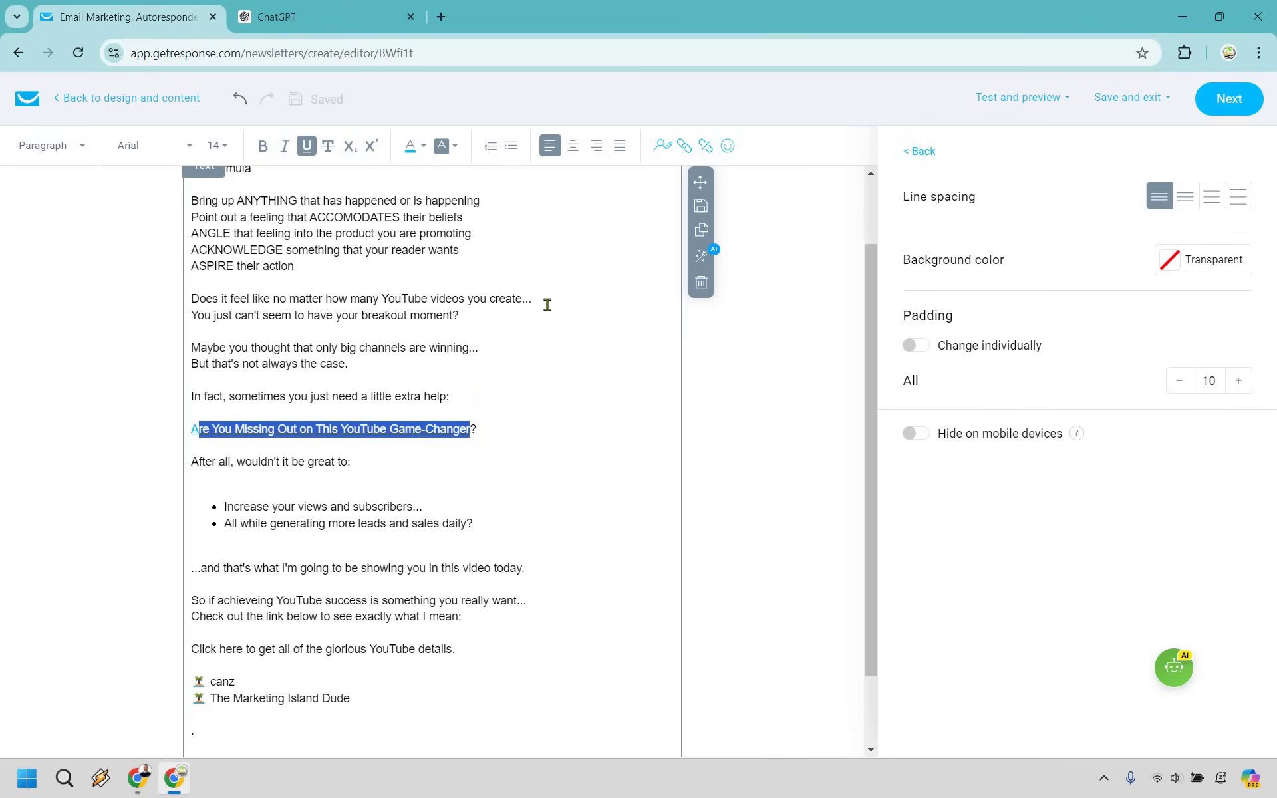
pyautogui.click(685, 148)
pyautogui.click(451, 657)
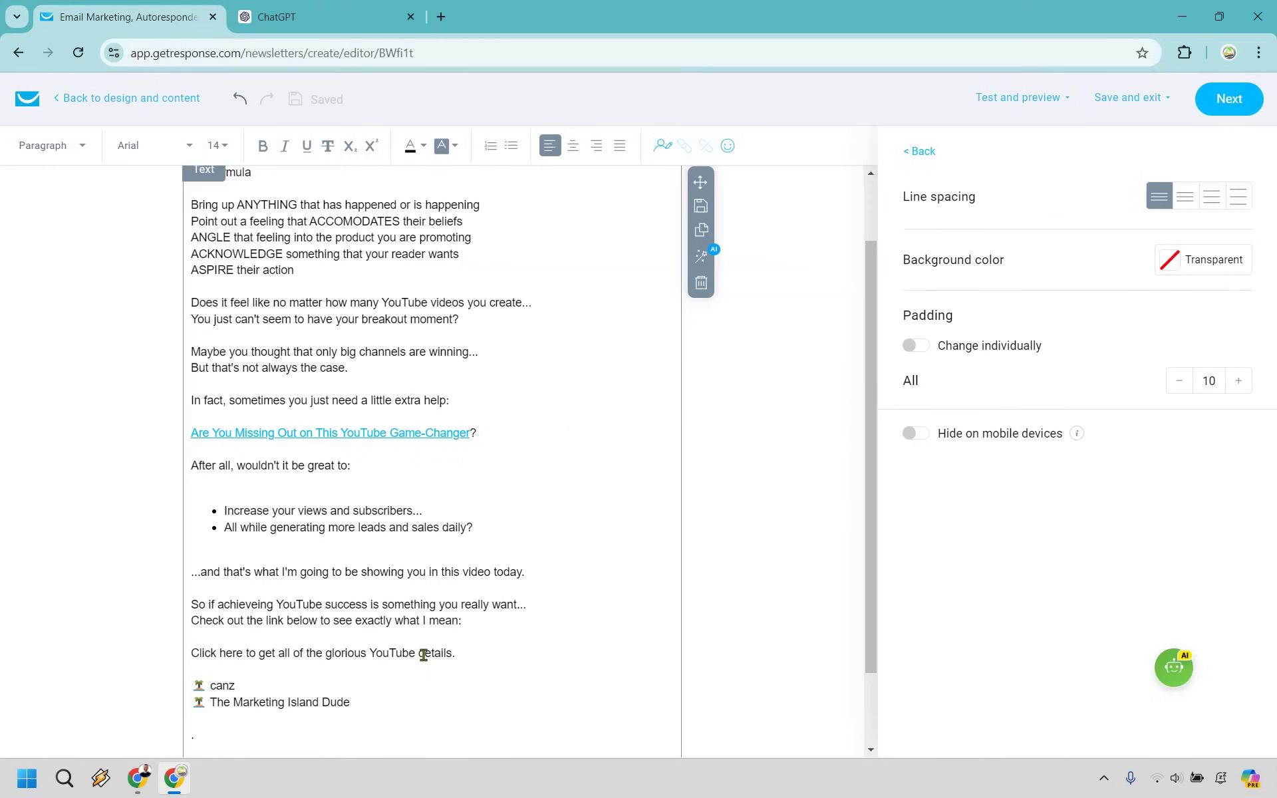
pyautogui.moveTo(192, 652); pyautogui.dragTo(451, 653)
pyautogui.hotkey('ctrl', 'v')
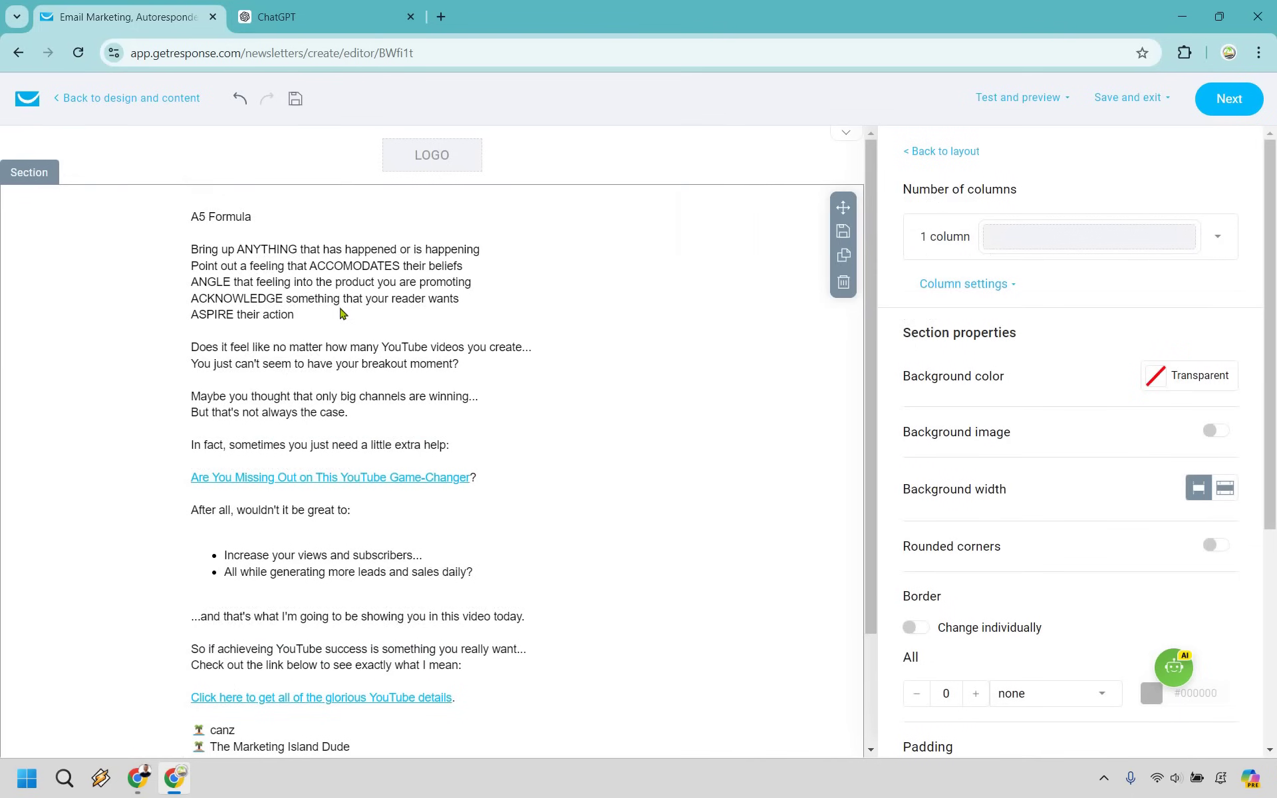
# Delete the A5 Formula notes and the leftover blank line at the top of the email
pyautogui.moveTo(256, 342); pyautogui.dragTo(192, 258)
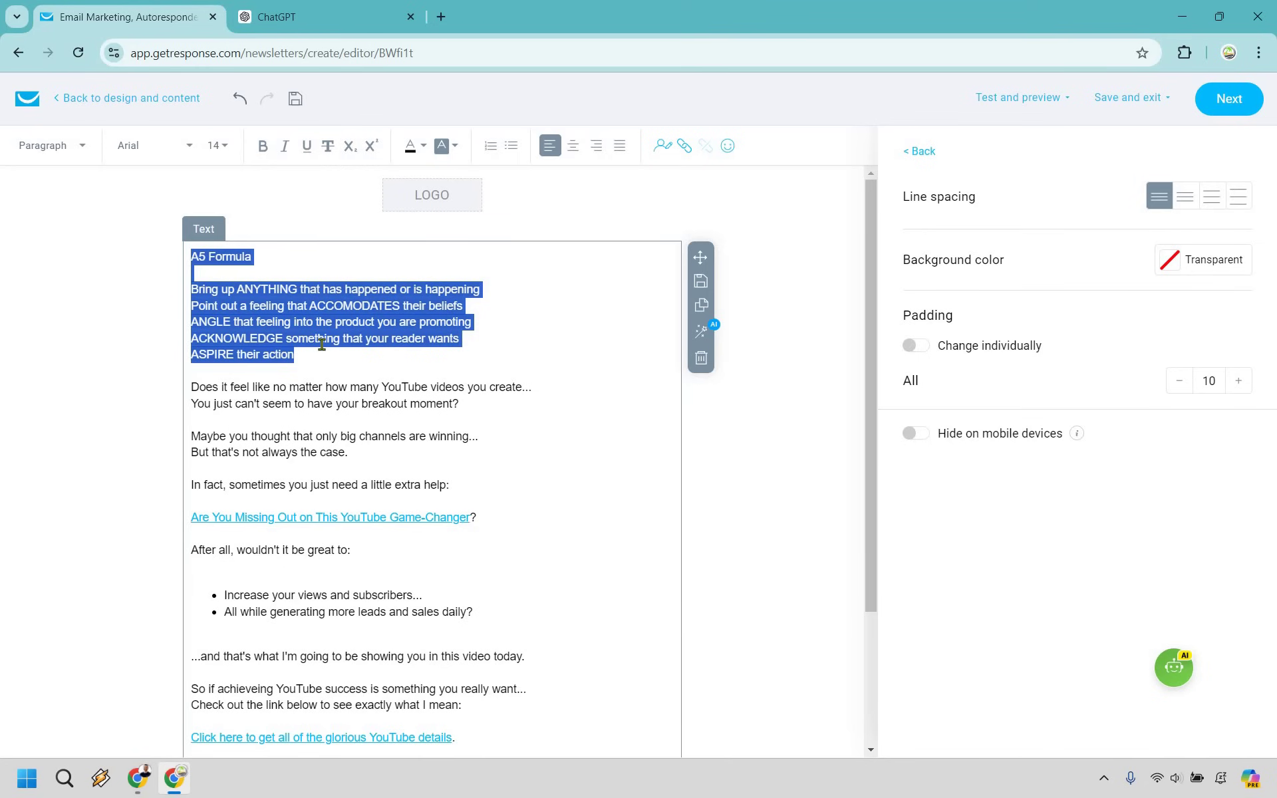
pyautogui.press('Delete')
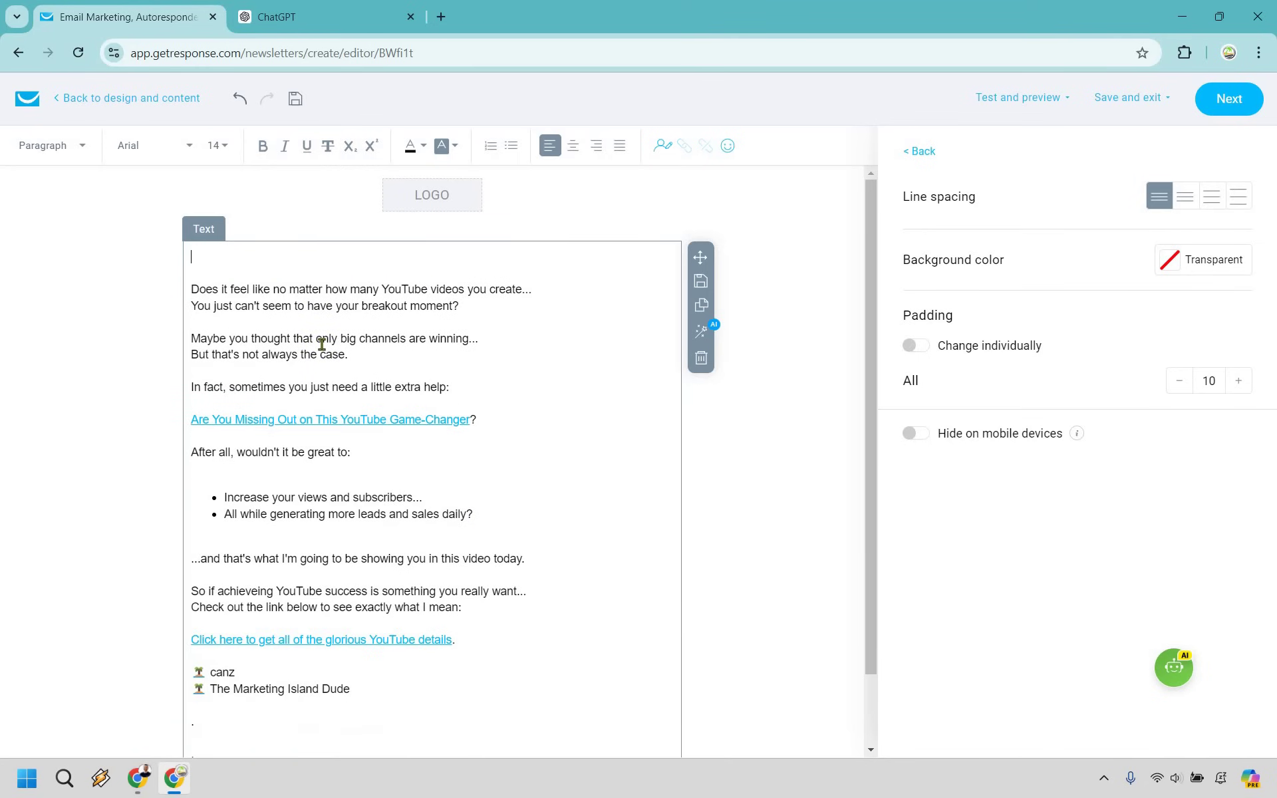
pyautogui.press('Delete')
pyautogui.press('Delete')
pyautogui.click(752, 493)
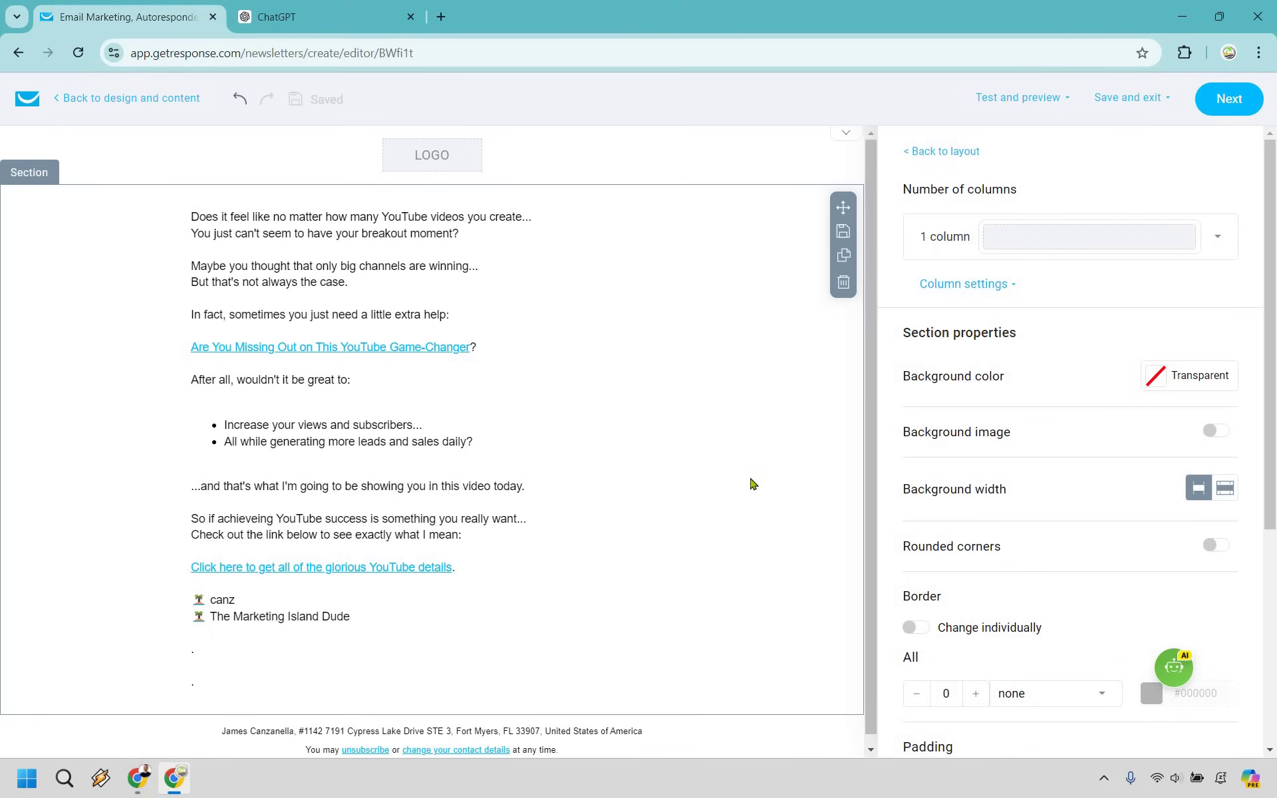
pyautogui.click(1162, 100)
pyautogui.click(1009, 102)
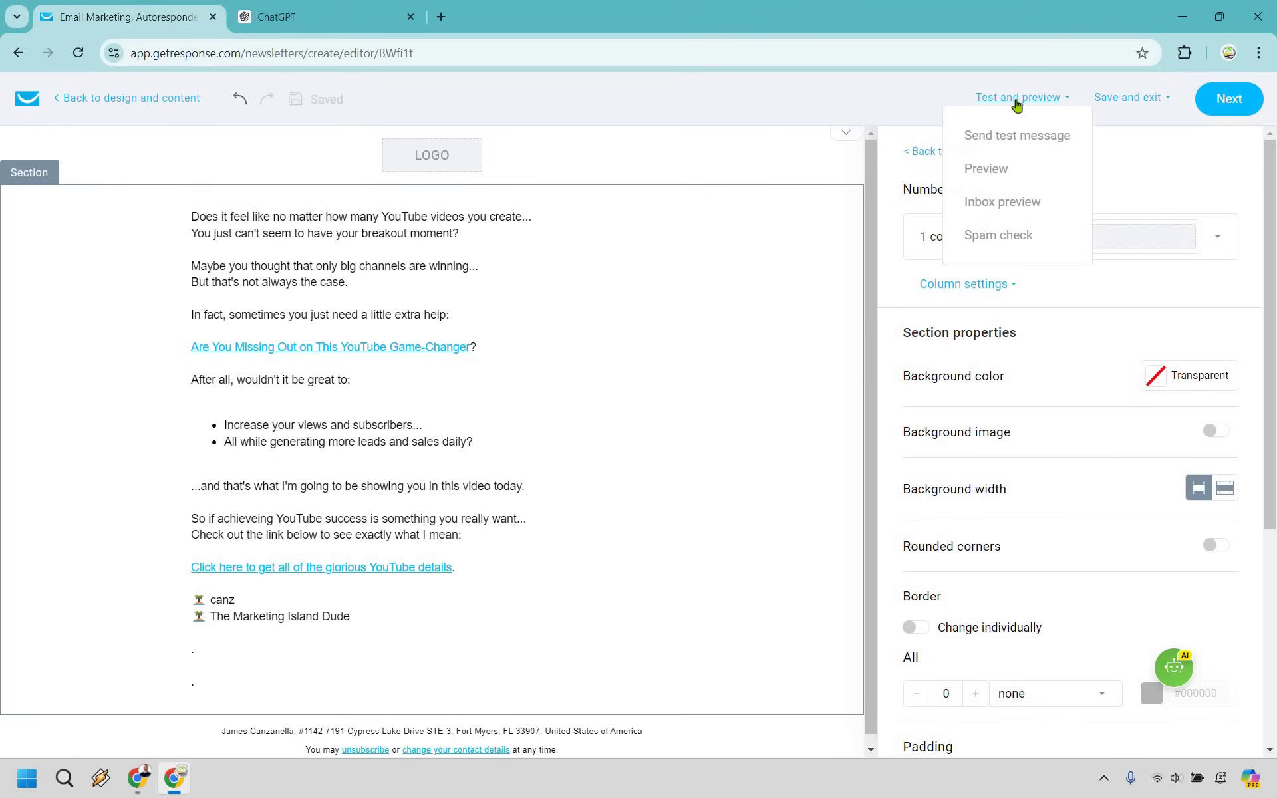
pyautogui.click(987, 169)
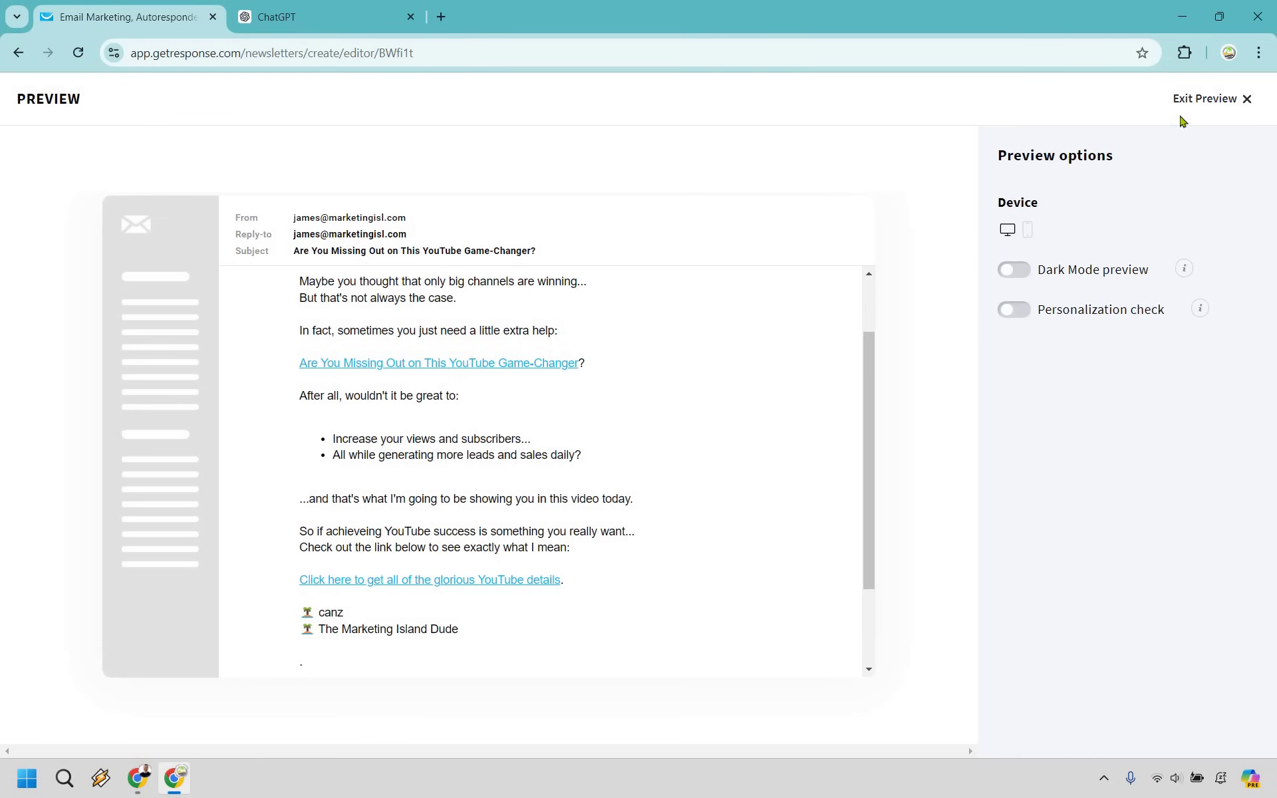
# Close the email preview and return to the GetResponse editor
pyautogui.click(1249, 106)
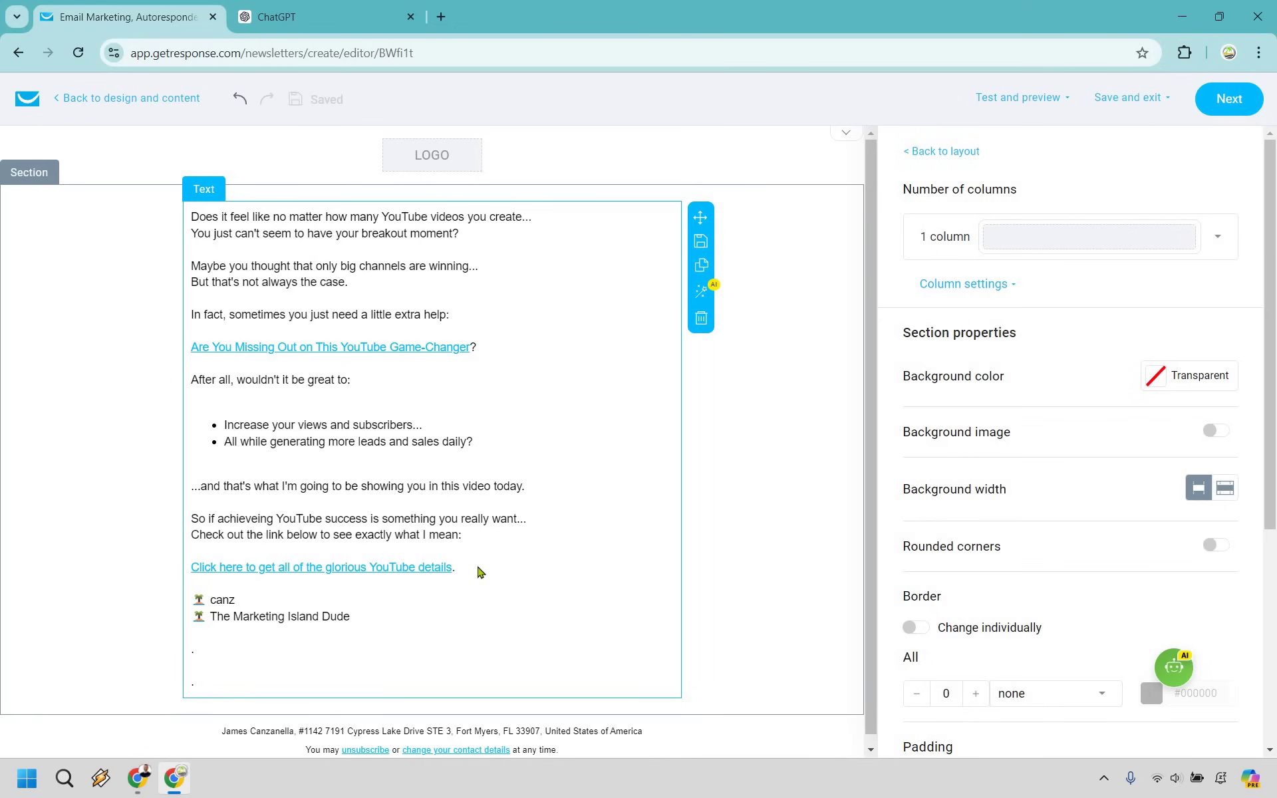
pyautogui.click(1134, 100)
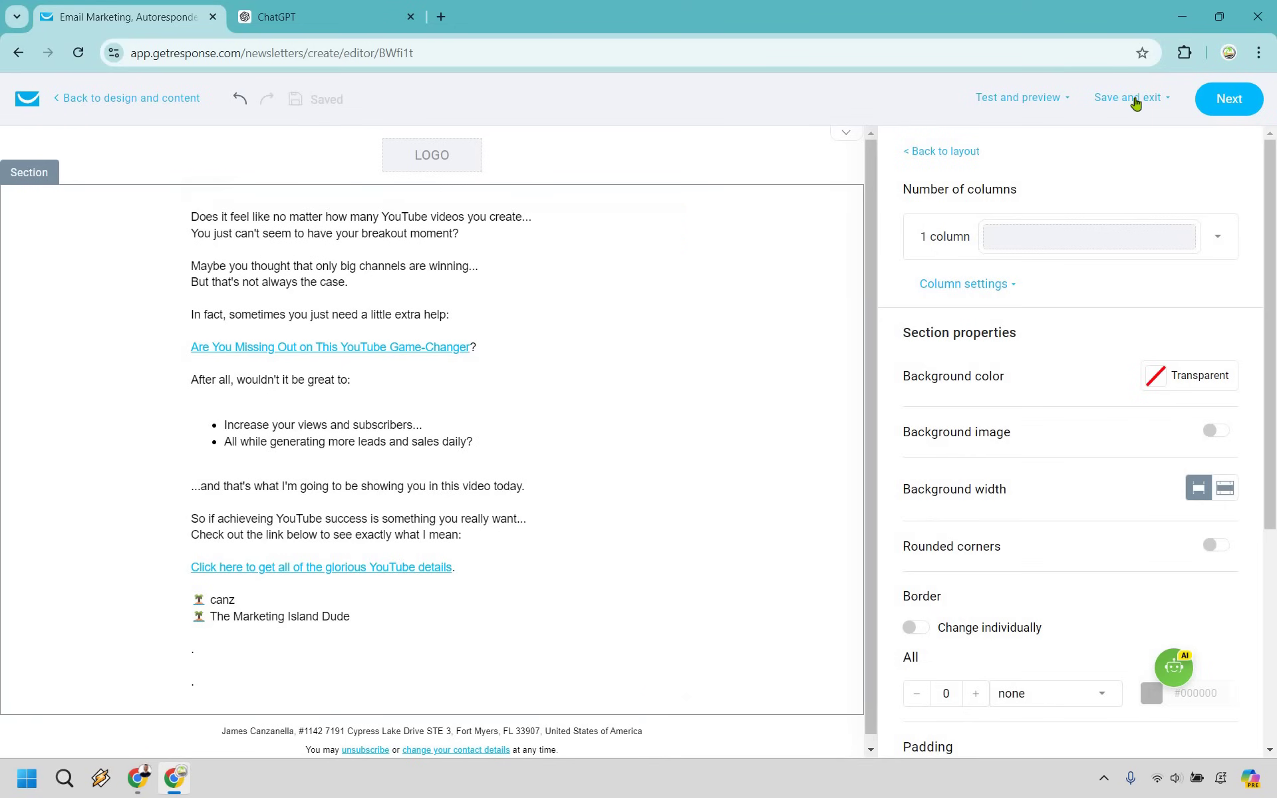
pyautogui.click(902, 96)
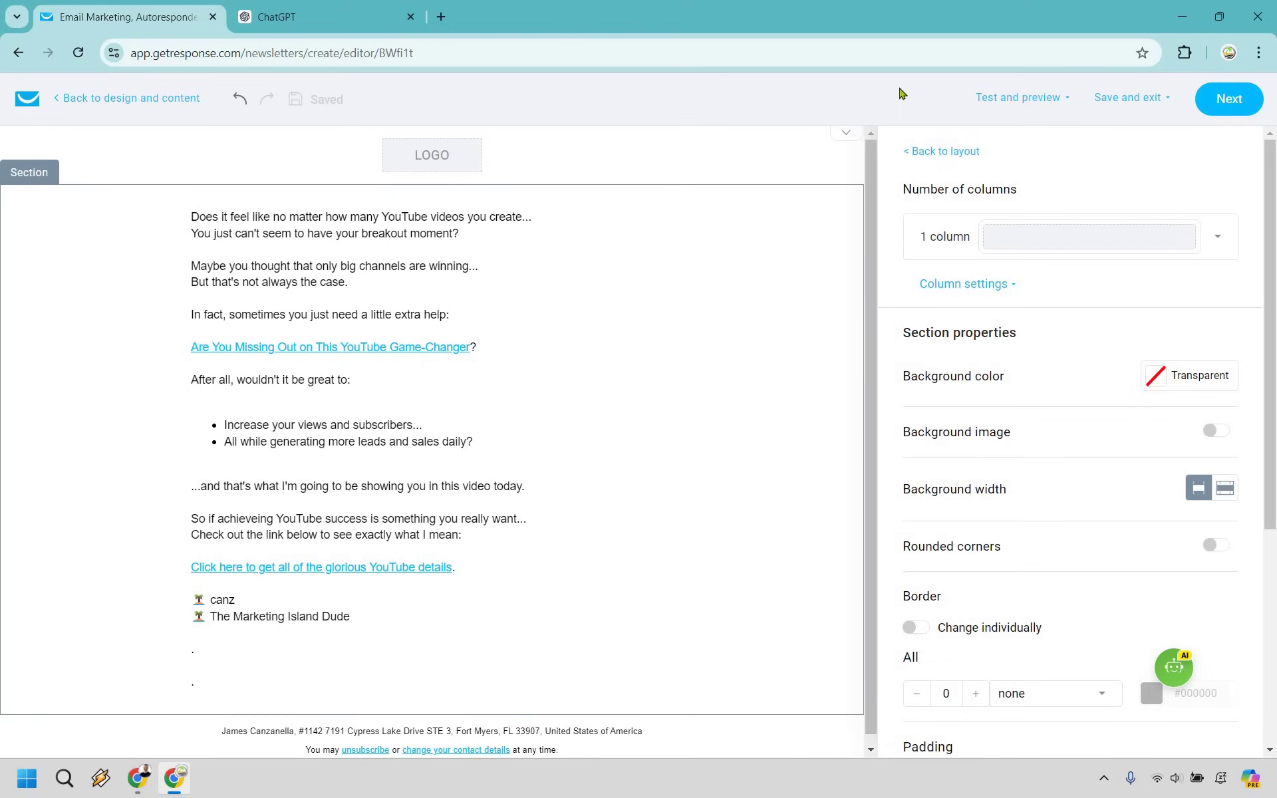